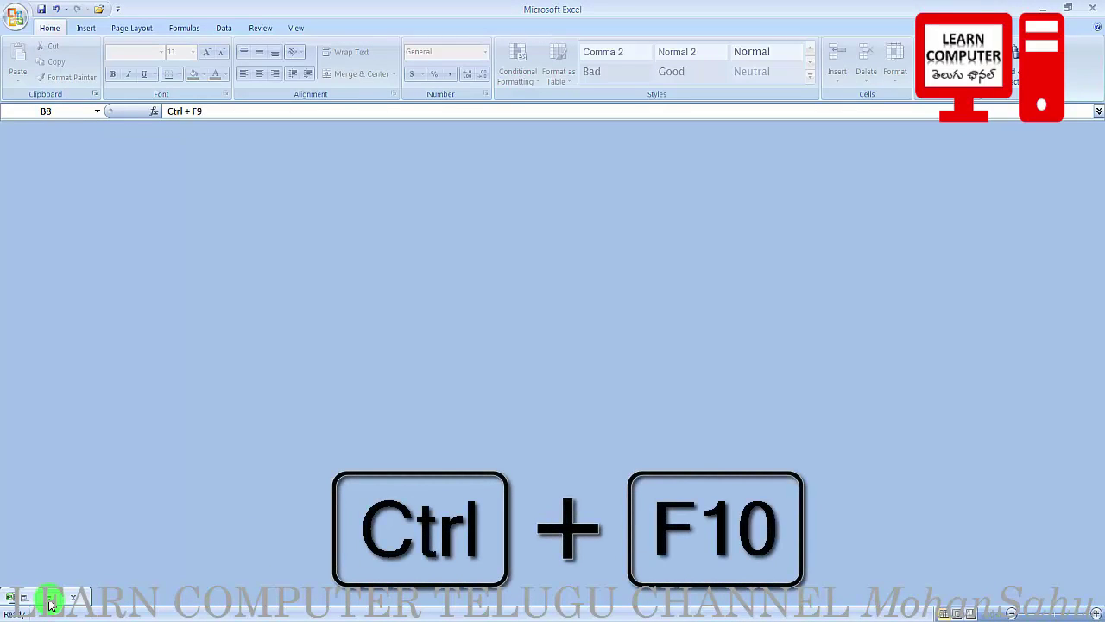
- Restore the minimized workbook window, minimize it again, and bring it back to full view
left_click(50, 599)
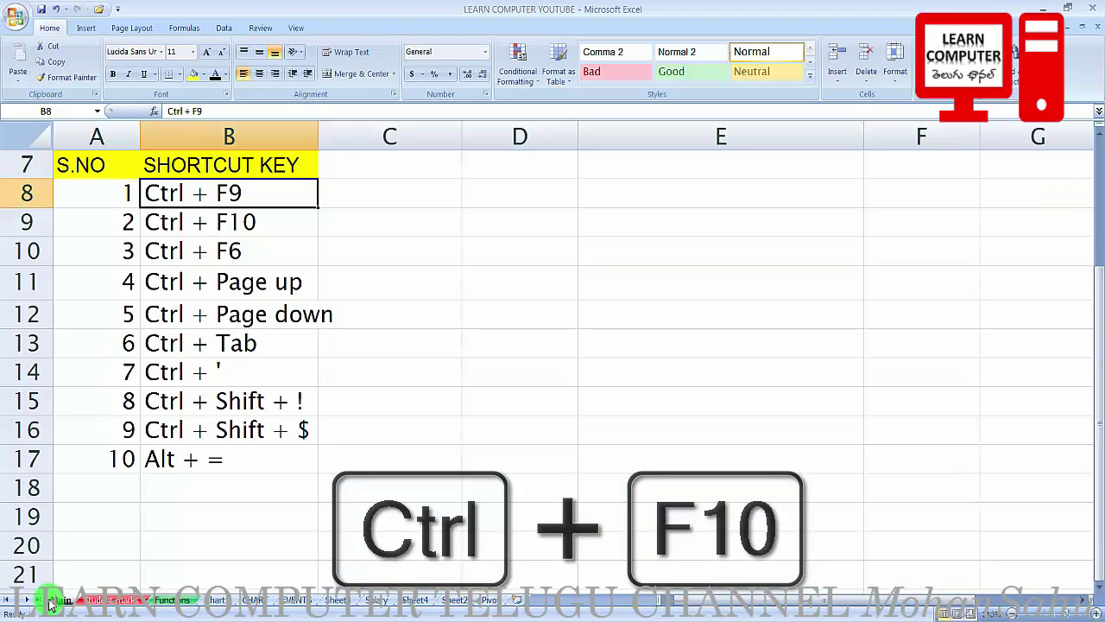
left_click(228, 193)
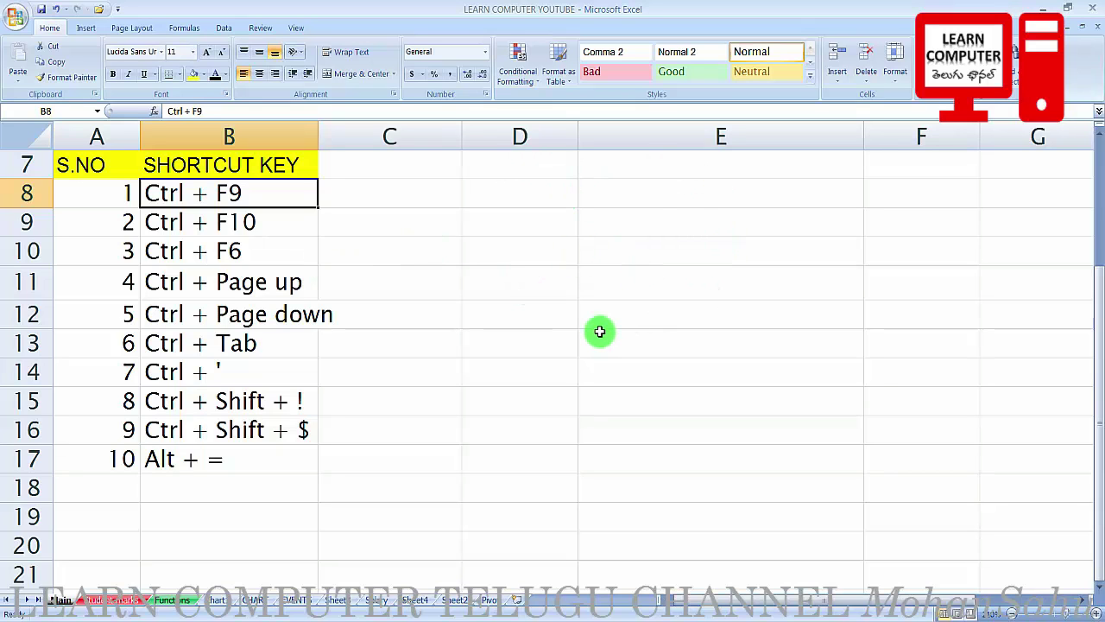
key("ctrl+F9")
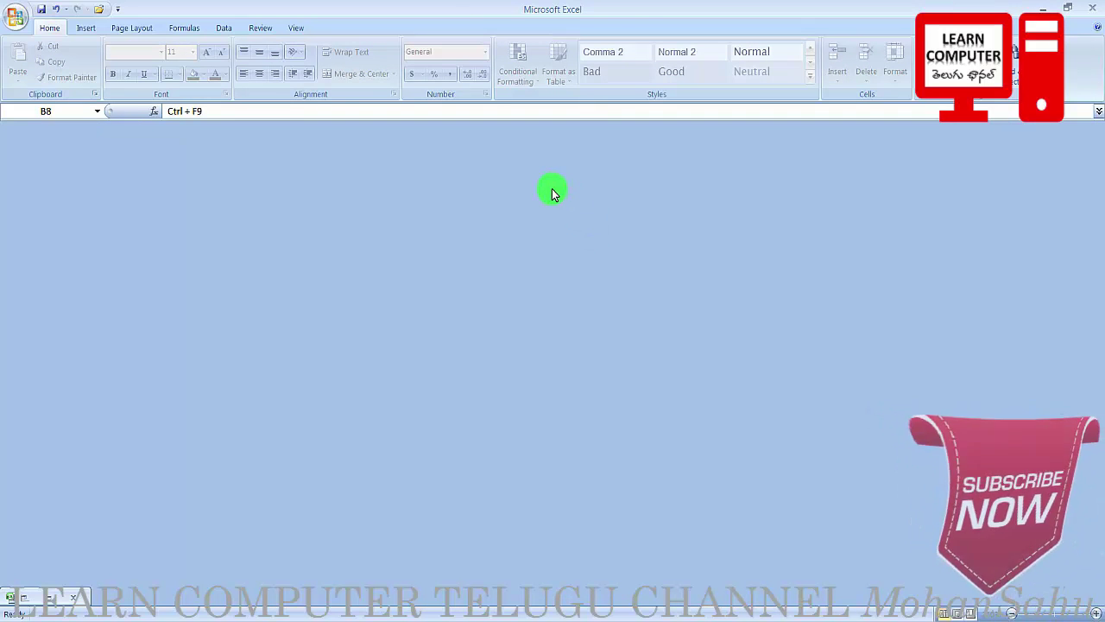
left_click(50, 599)
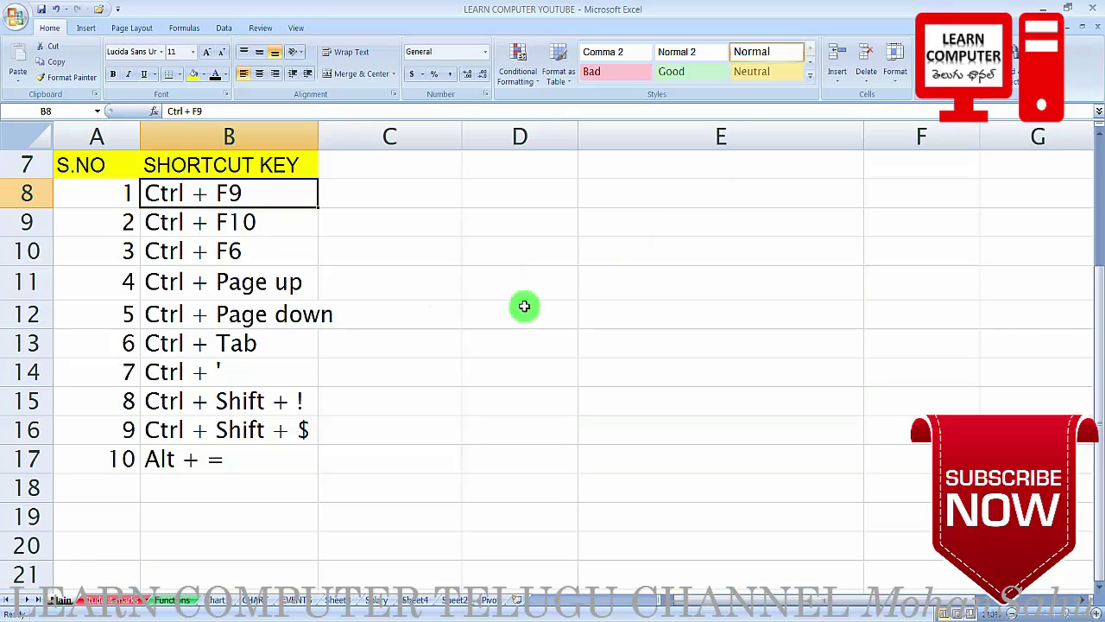
- Change the font color of the first two shortcut entries, cells B8 and B9, to green
left_click(246, 222)
left_click(238, 193)
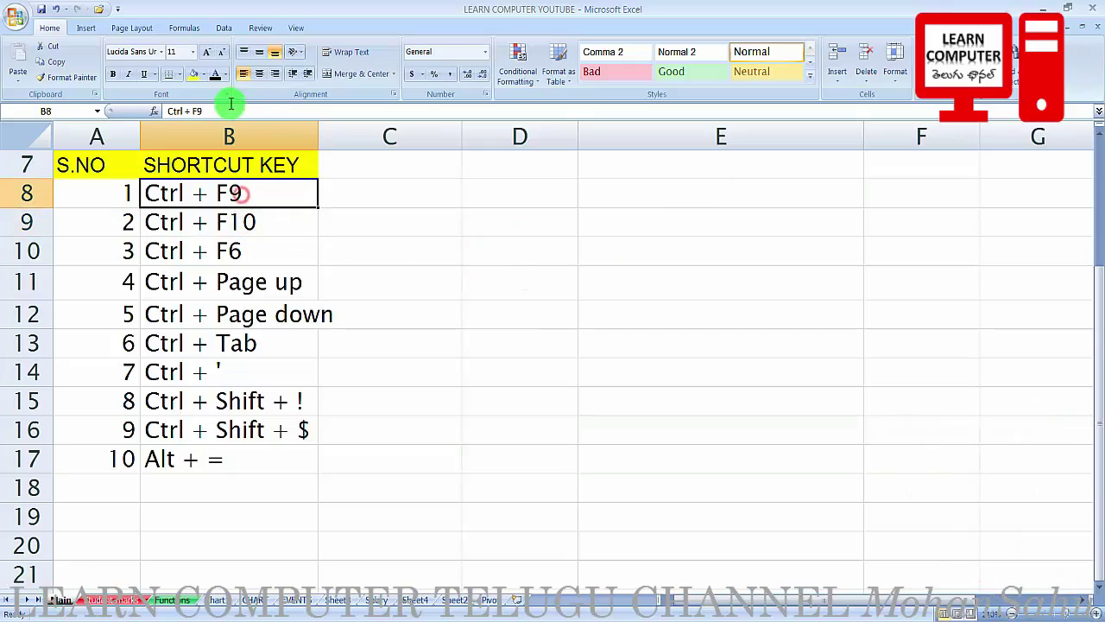
left_click(225, 74)
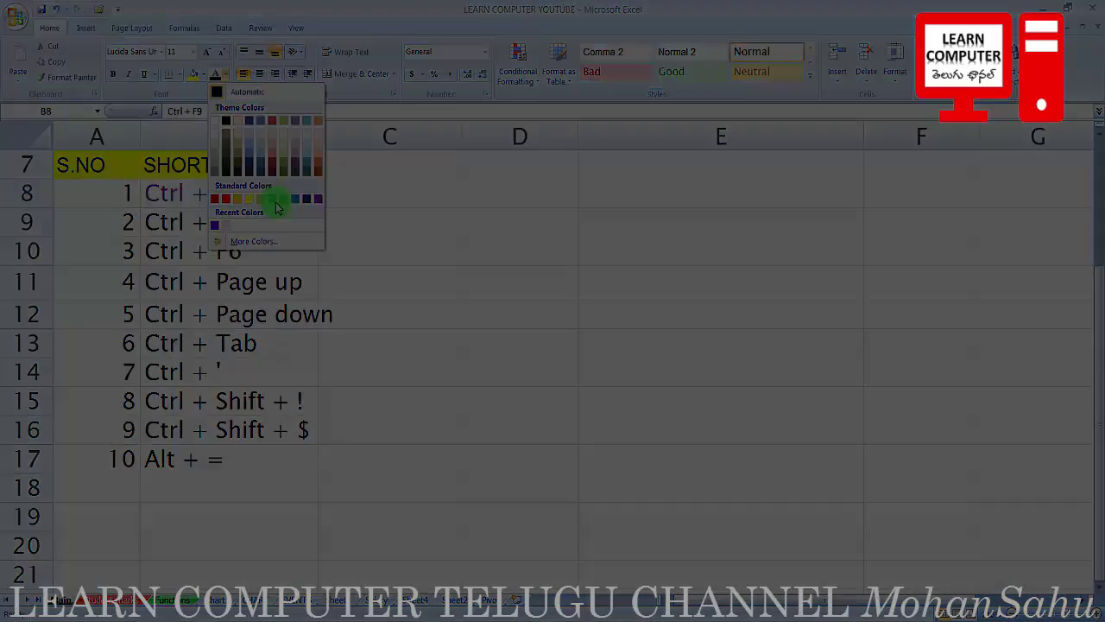
left_click(272, 198)
left_click(276, 252)
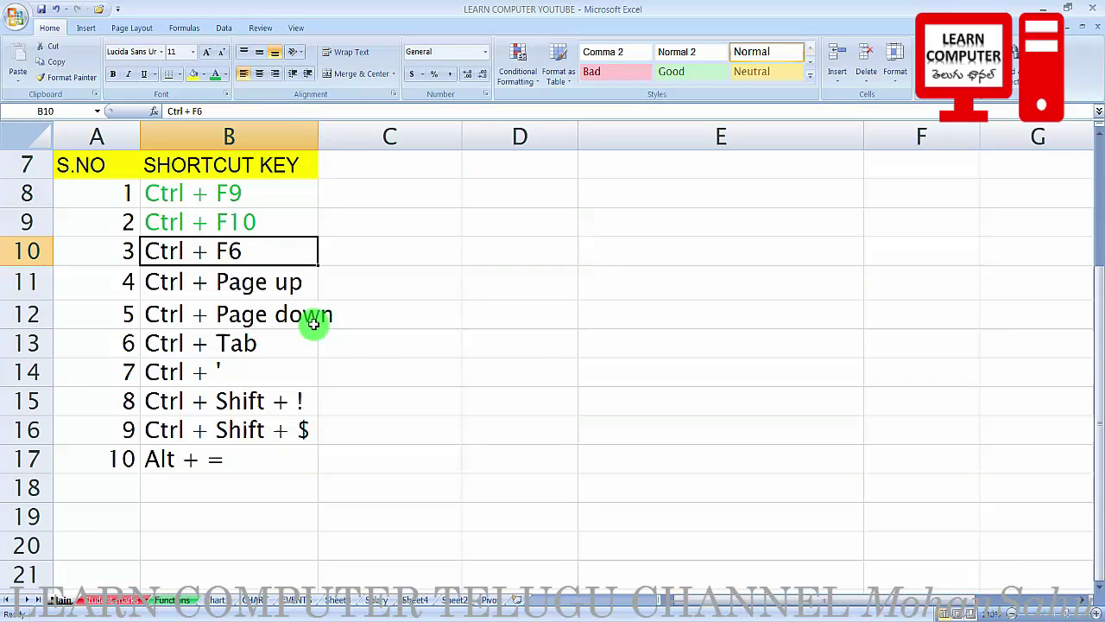
- Open the recently used CONSOLIDATION workbook alongside the current one
left_click(433, 389)
left_click(259, 254)
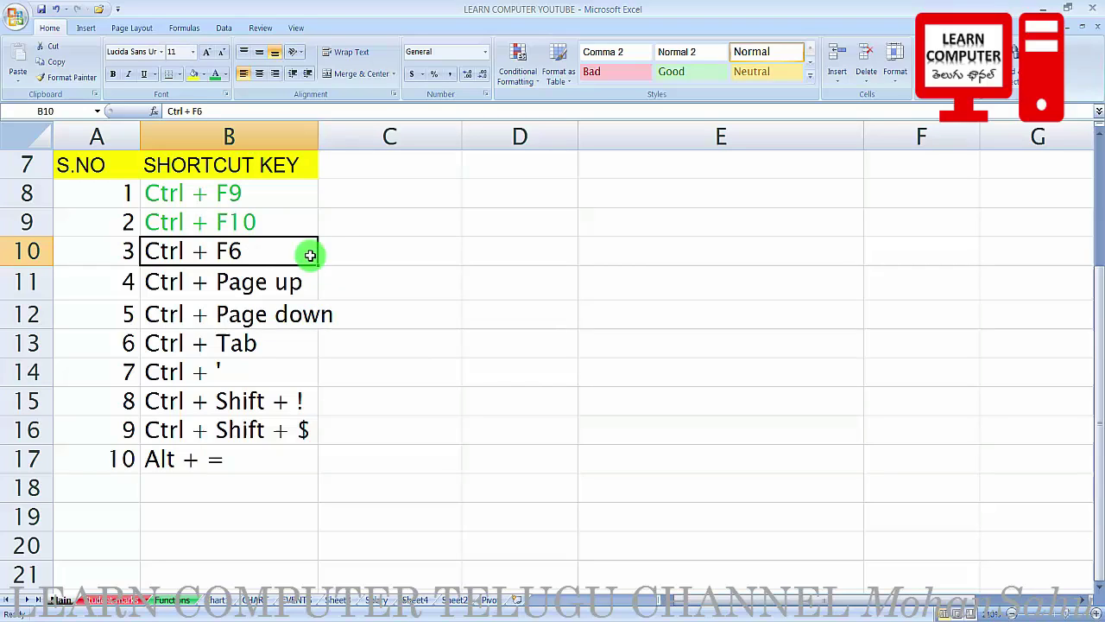
key("ctrl+F6")
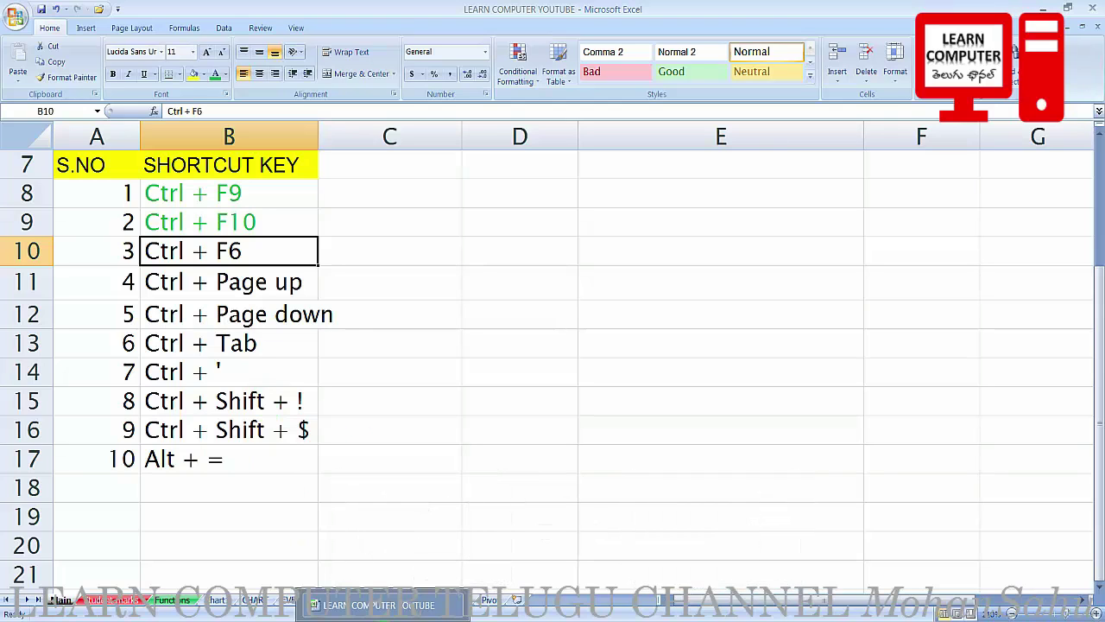
left_click(17, 14)
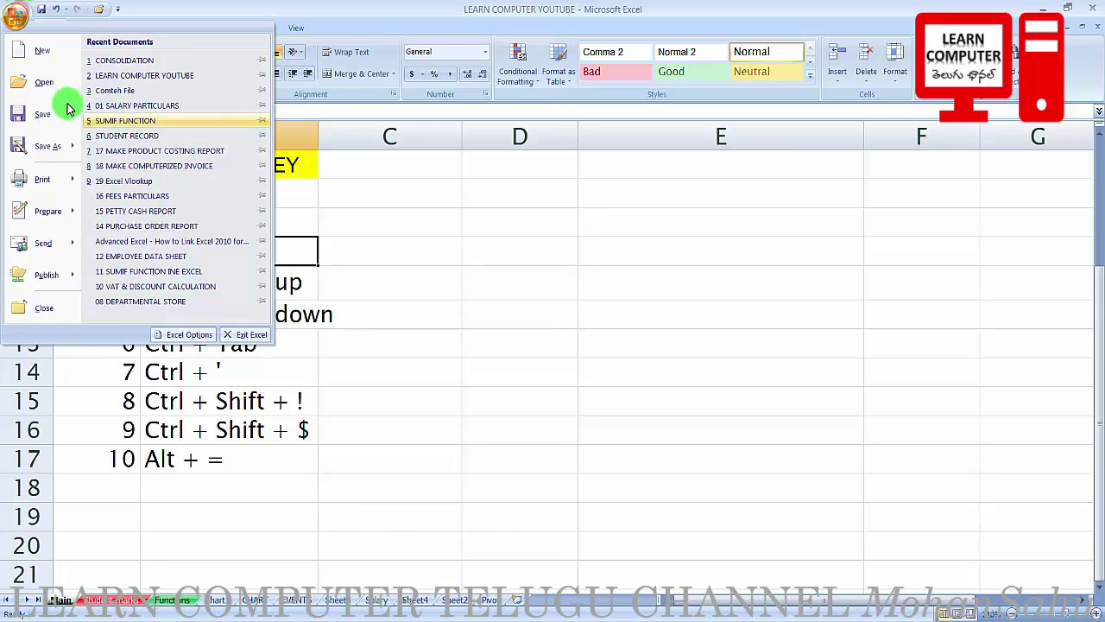
left_click(126, 61)
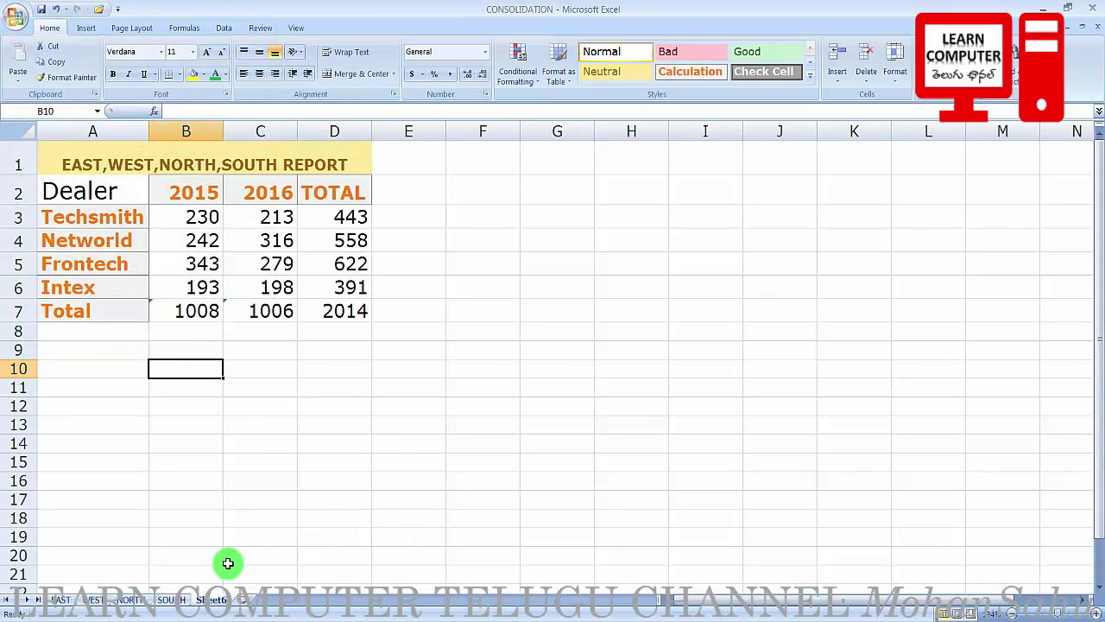
- Return to the LEARN COMPUTER YOUTUBE workbook, switch to CONSOLIDATION, and switch back to LEARN COMPUTER YOUTUBE
left_click(347, 615)
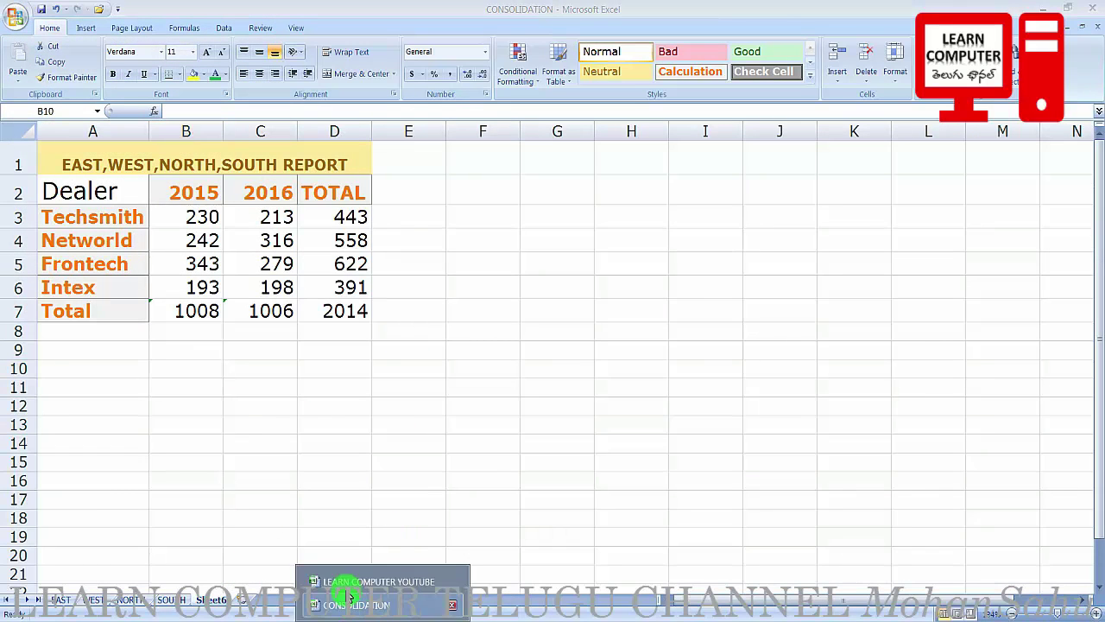
left_click(345, 581)
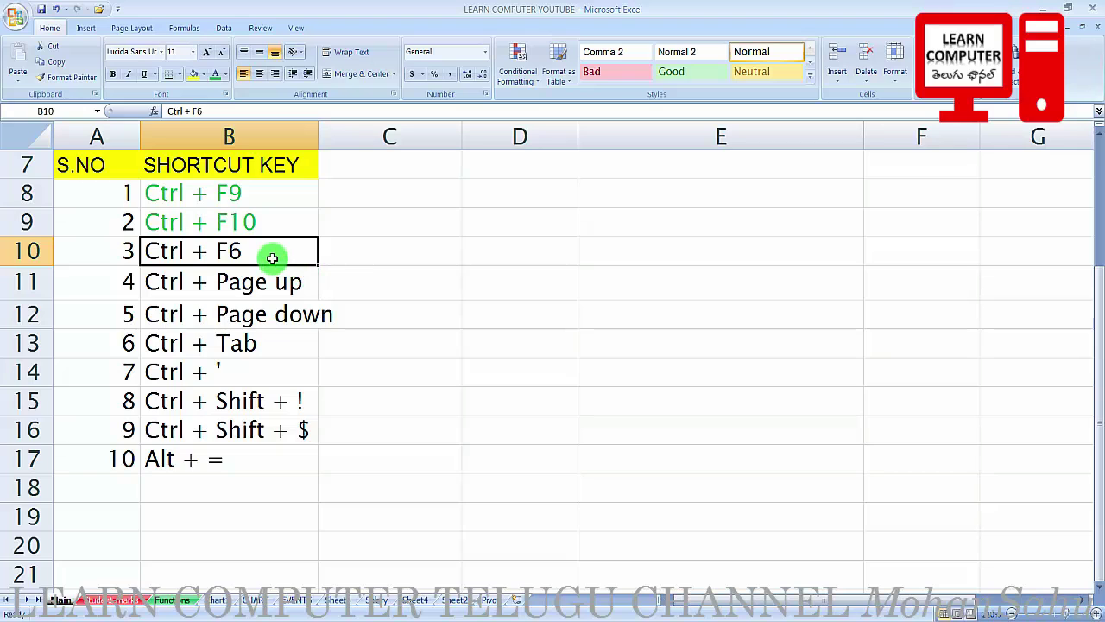
key("ctrl+F6")
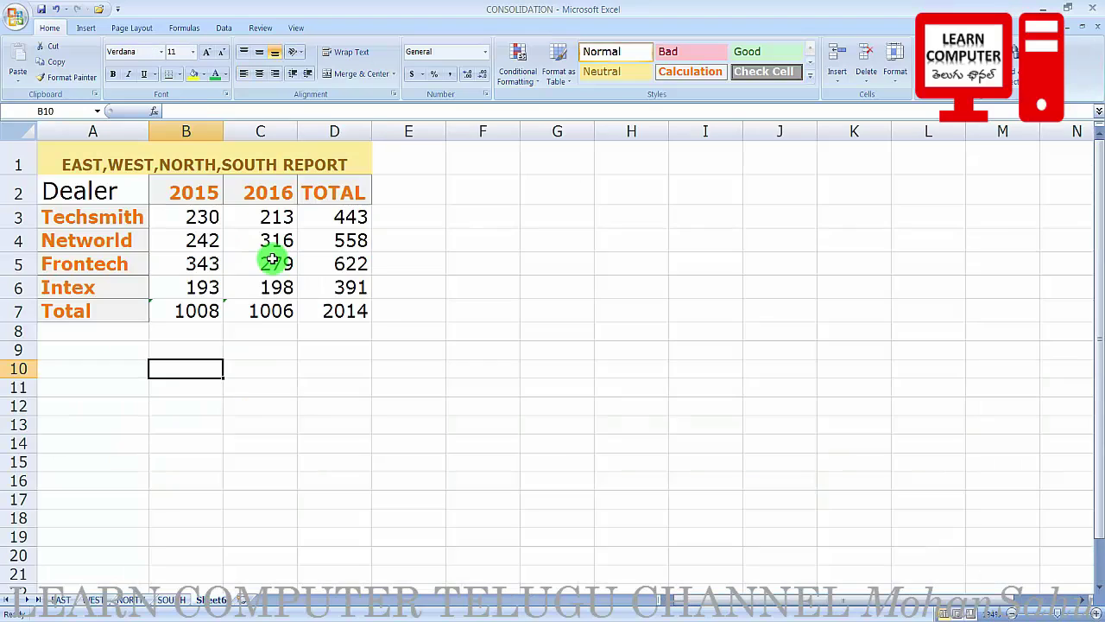
left_click(123, 193)
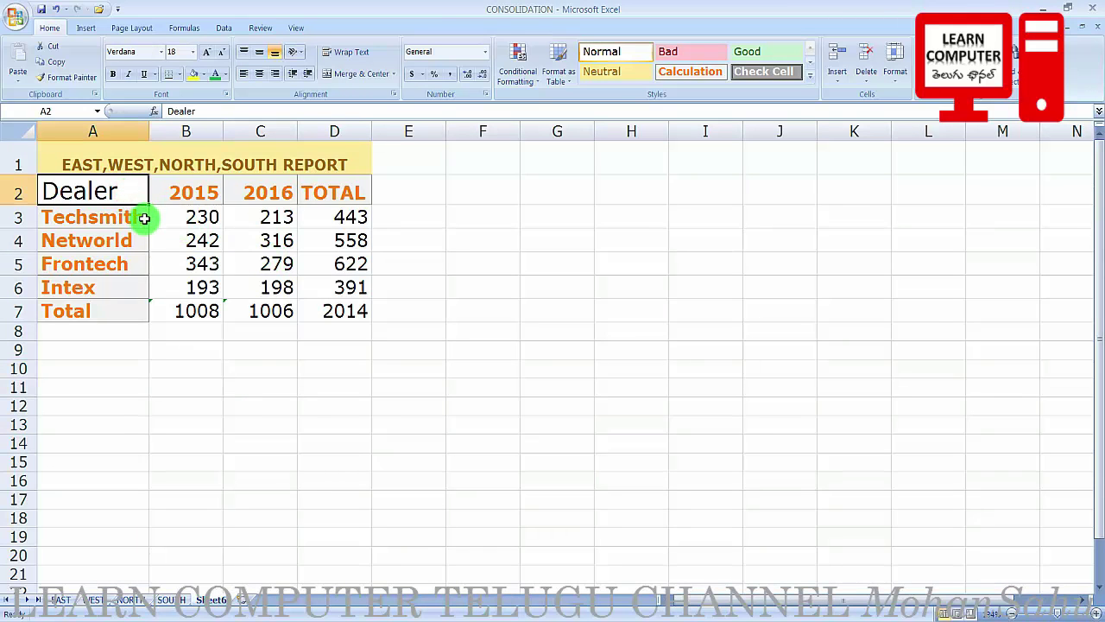
key("ctrl+F6")
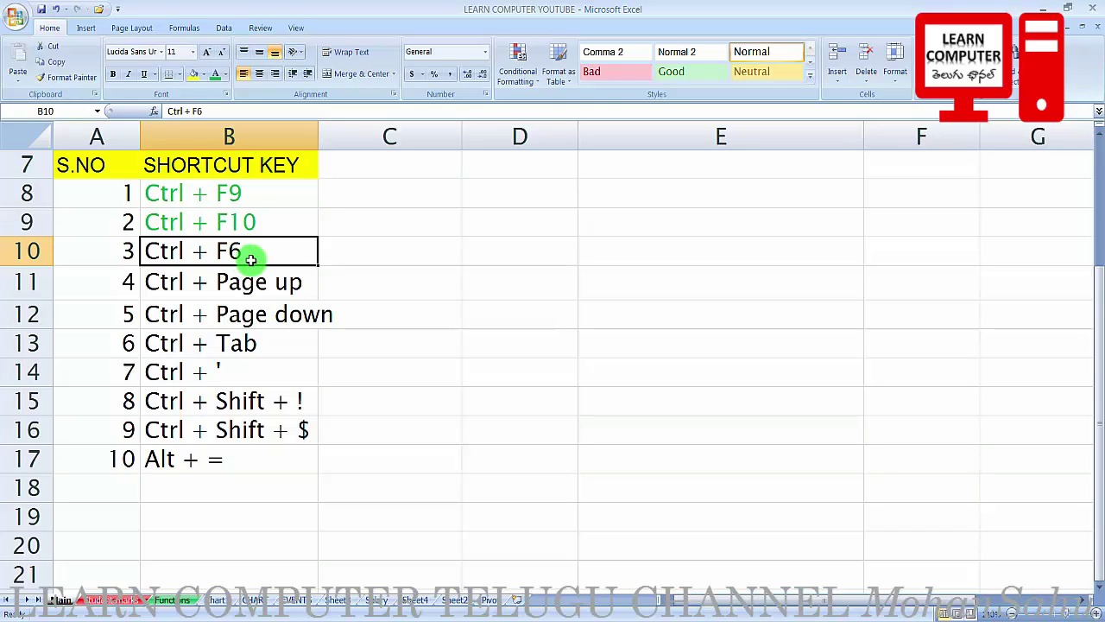
- Change the font color of the third shortcut entry, cell B10, to green
left_click(214, 75)
left_click(328, 307)
left_click(264, 291)
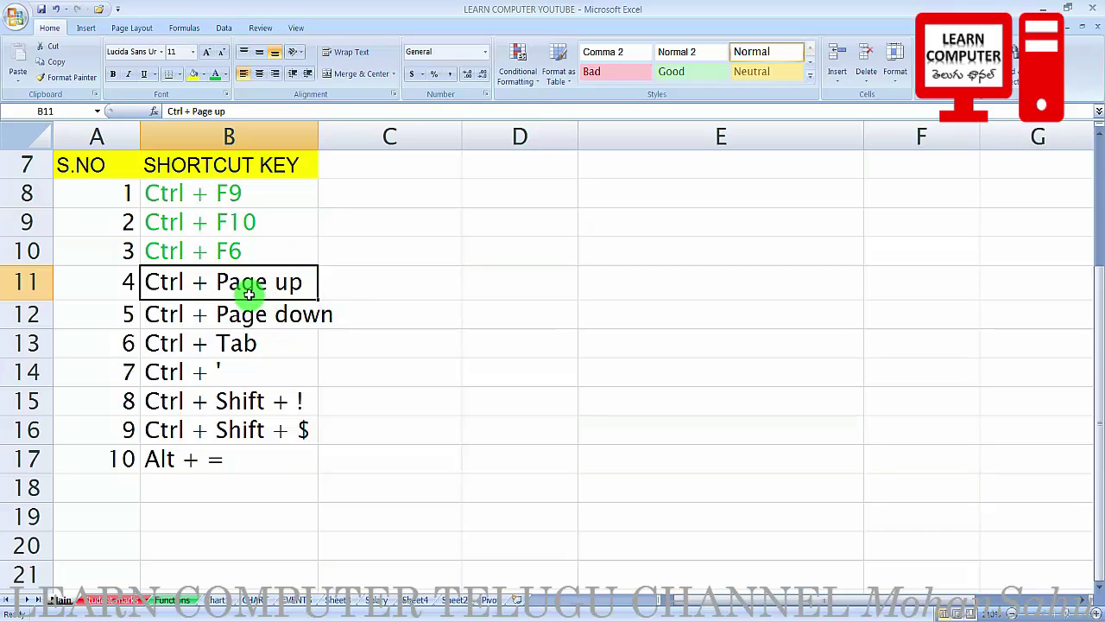
- Look through the student marks, Functions and chart sheets, and return to the Main sheet
left_click(247, 314)
left_click(239, 291)
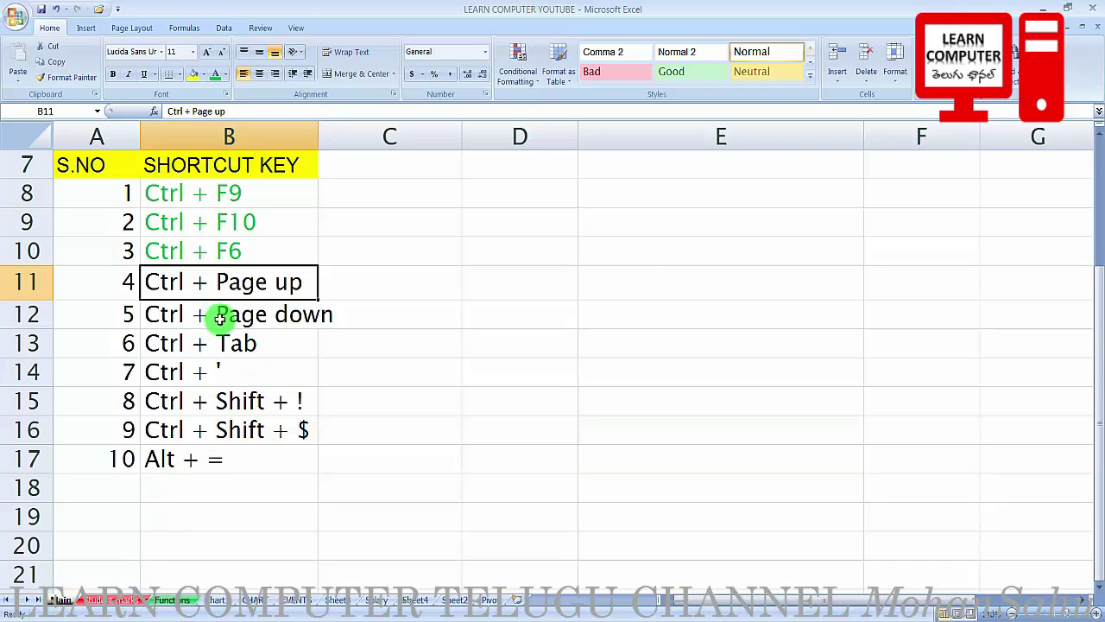
left_click(148, 600)
left_click(172, 600)
left_click(252, 600)
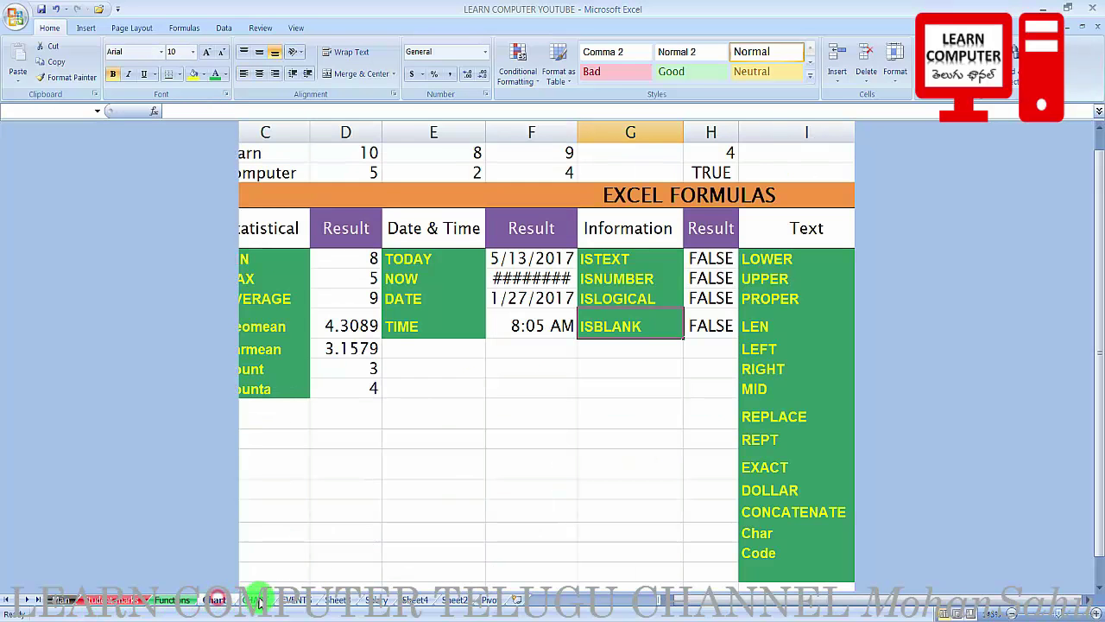
left_click(65, 600)
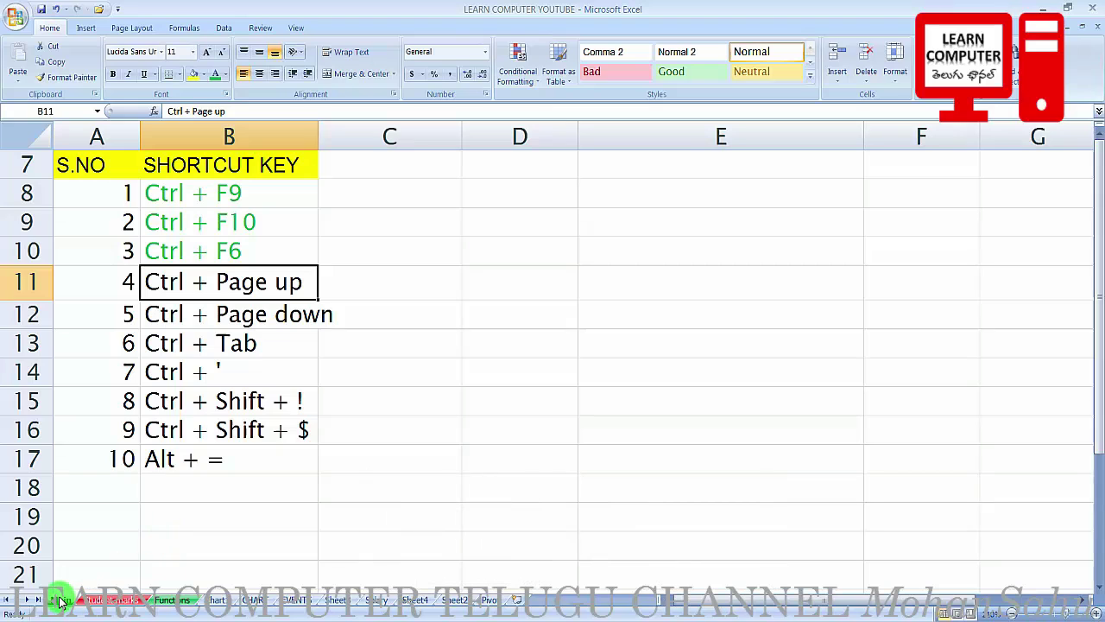
- From cell B12 of the Main sheet, step forward through every worksheet to the last one in the workbook
left_click(233, 326)
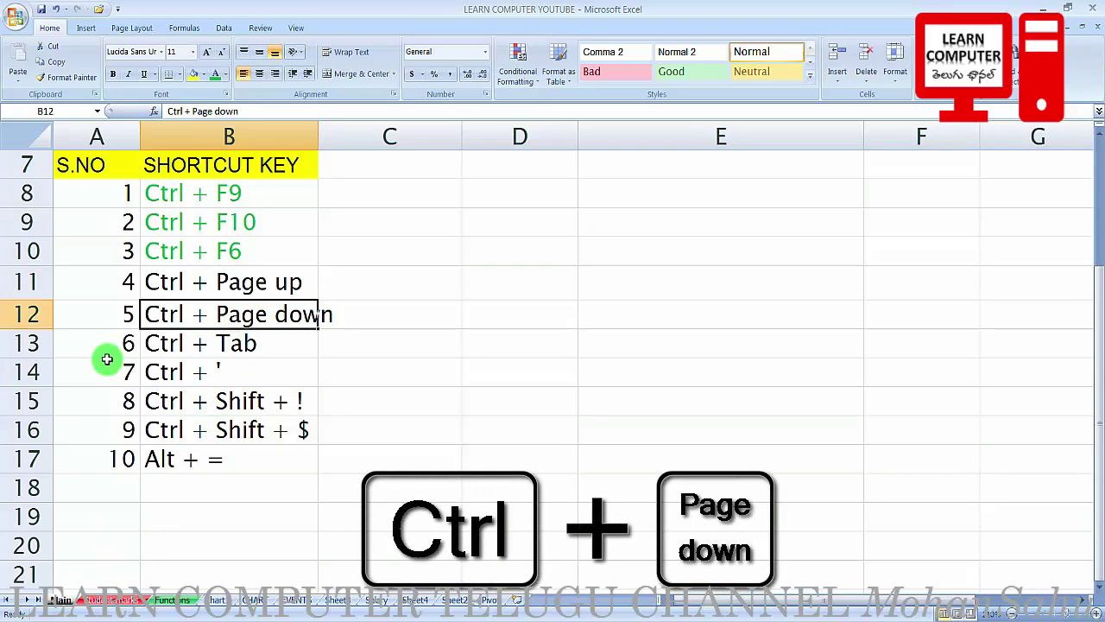
key("ctrl+Page_Down")
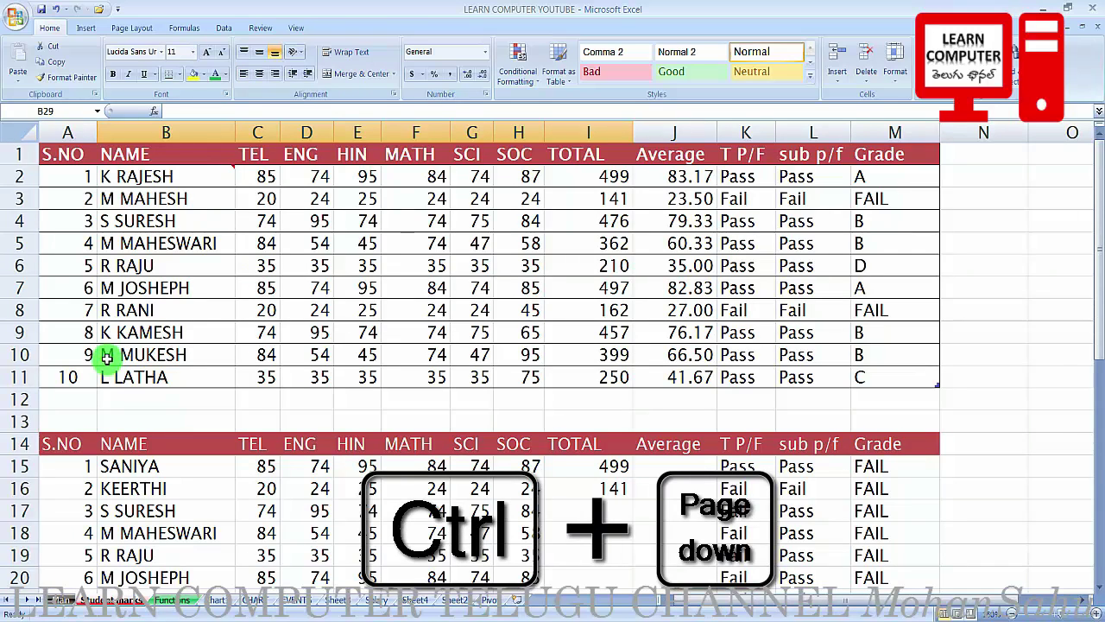
key("ctrl+Page_Down")
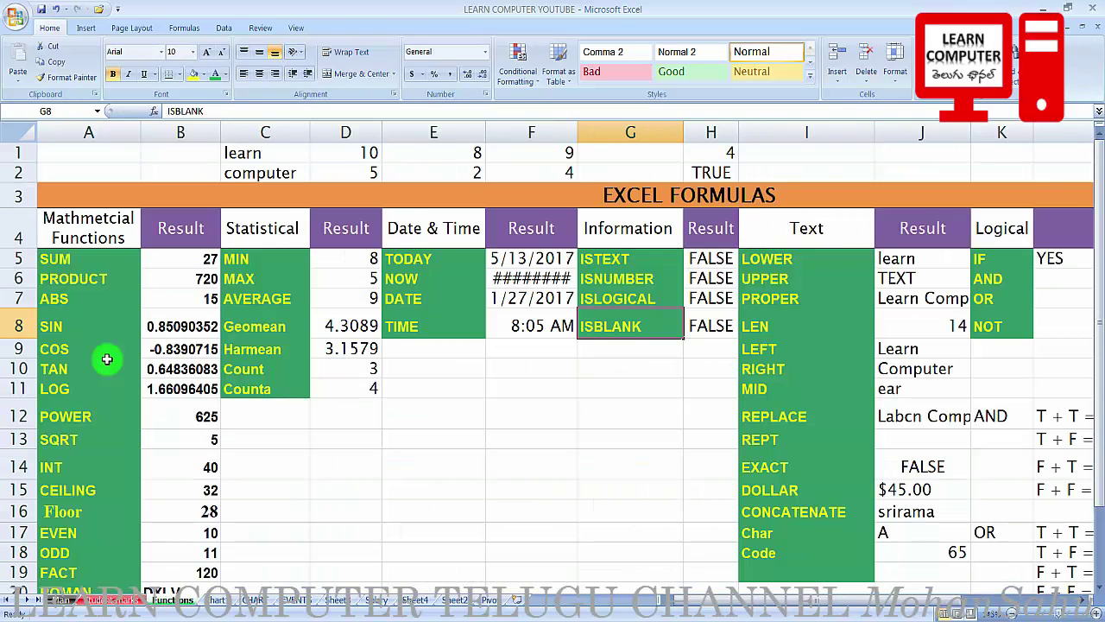
key("ctrl+Page_Down")
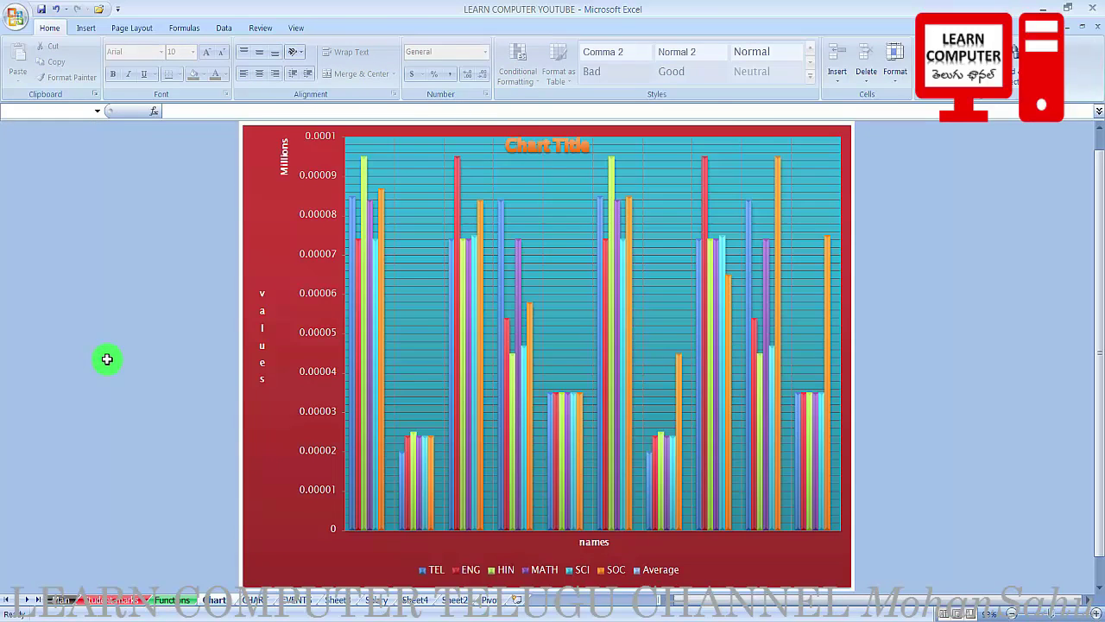
key("ctrl+Page_Down")
key("ctrl+Page_Down")
key("ctrl+Page_Down")
key("ctrl+Page_Down")
key("ctrl+Page_Down")
key("ctrl+Page_Down")
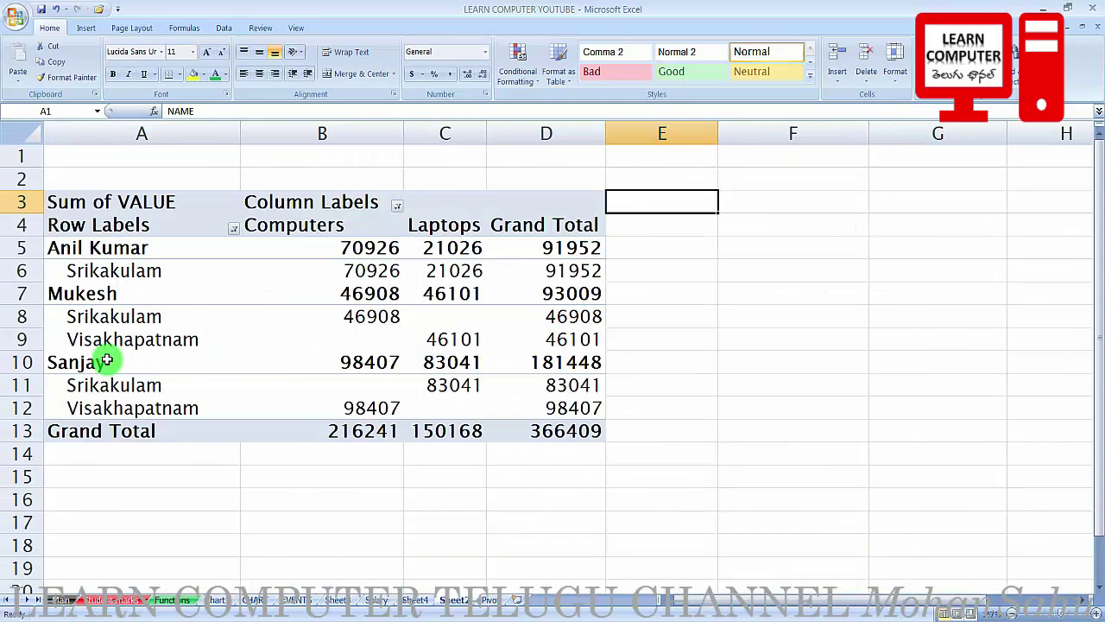
key("ctrl+Page_Down")
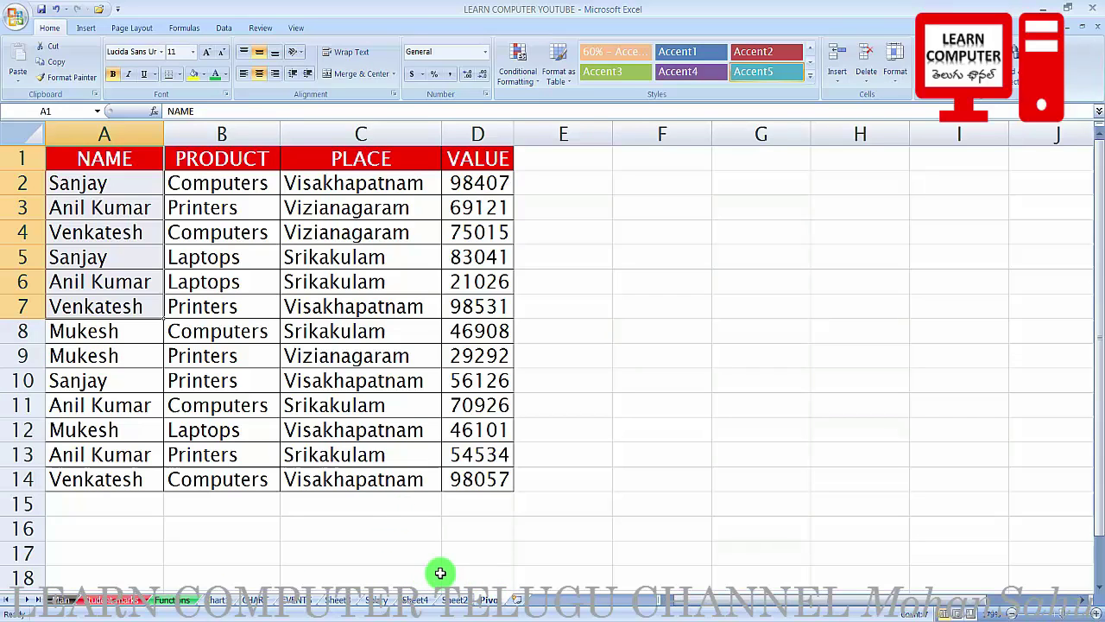
- Step backward through the worksheets one by one from the last sheet toward the Main sheet
key("ctrl+Page_Up")
key("ctrl+Page_Up")
key("ctrl+Page_Up")
key("ctrl+Page_Up")
key("ctrl+Page_Up")
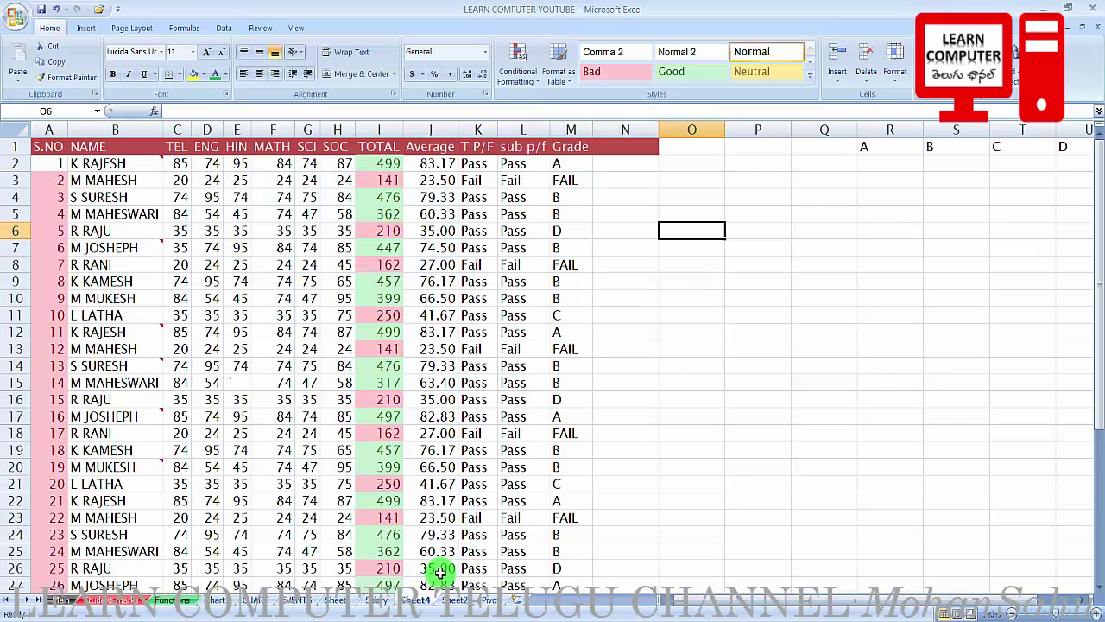
key("ctrl+Page_Up")
key("ctrl+Page_Up")
key("ctrl+Page_Up")
key("ctrl+Page_Up")
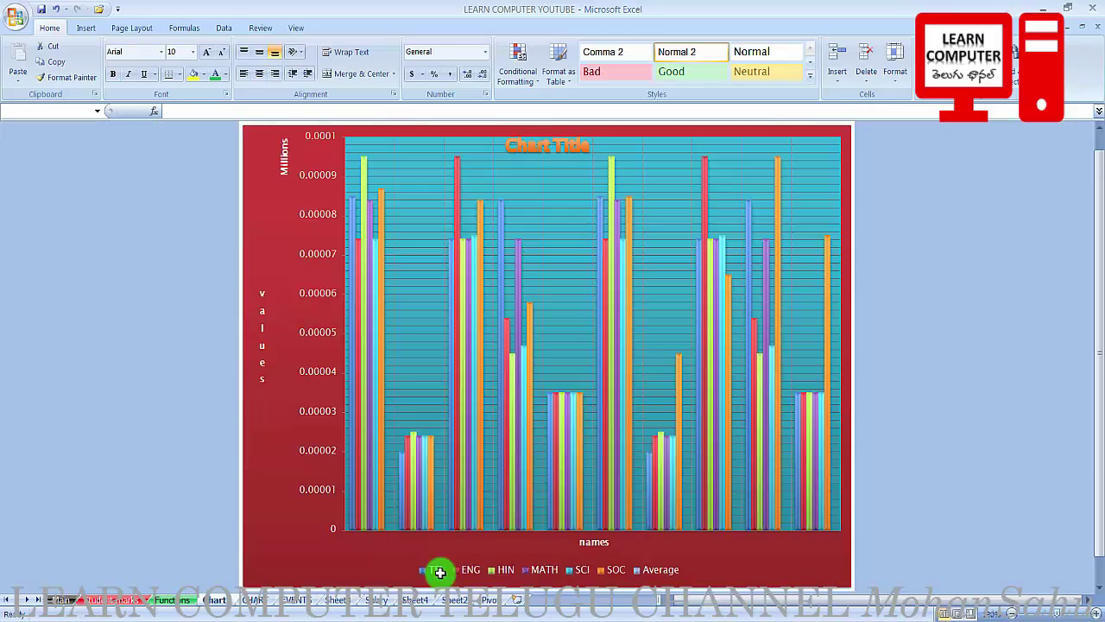
key("ctrl+Page_Up")
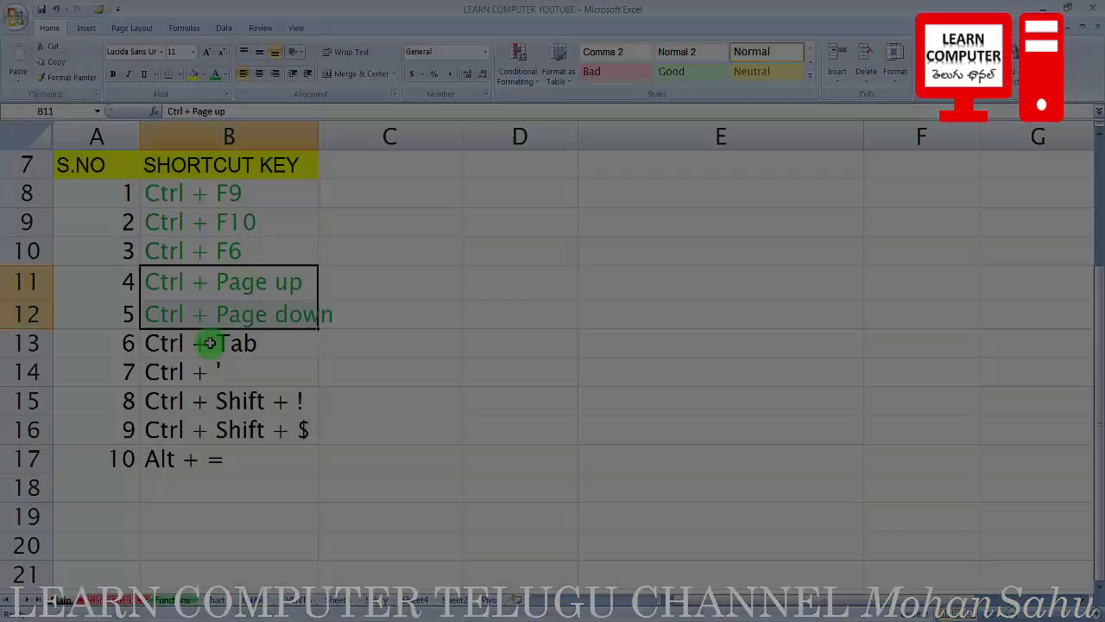
- Select cell B13 and alternate repeatedly between the two open workbooks, finishing on LEARN COMPUTER YOUTUBE
left_click(213, 344)
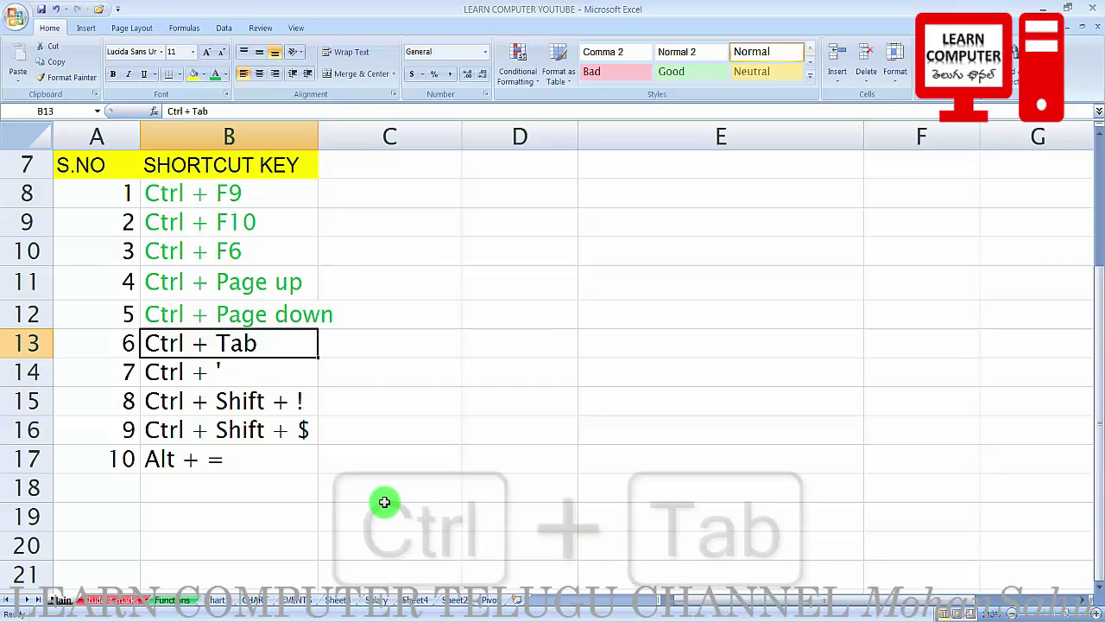
key("ctrl+Tab")
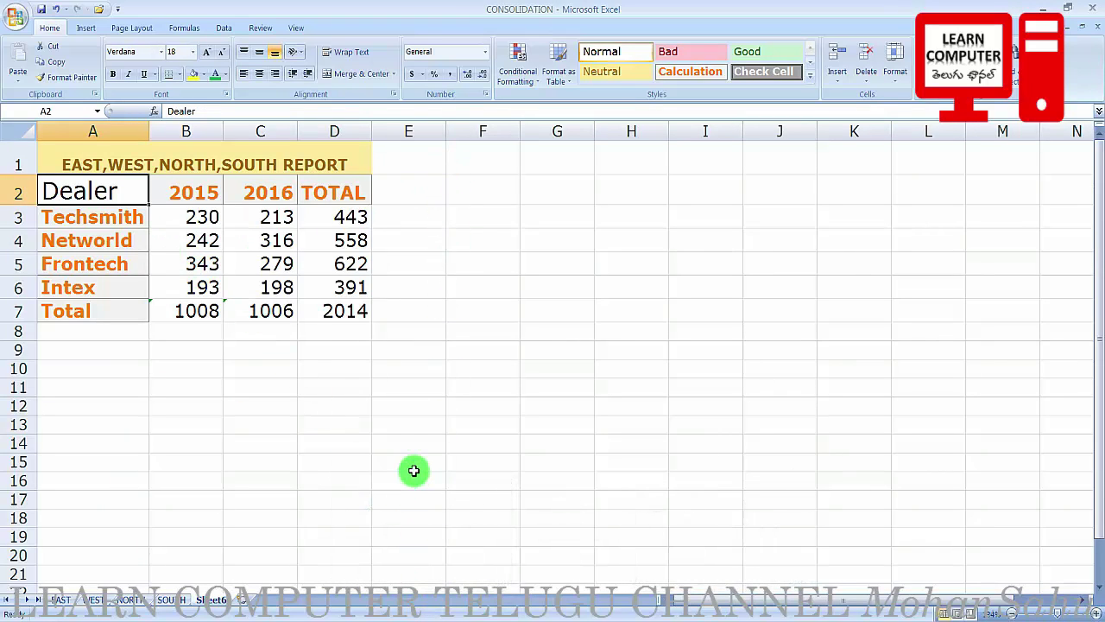
key("ctrl+Tab")
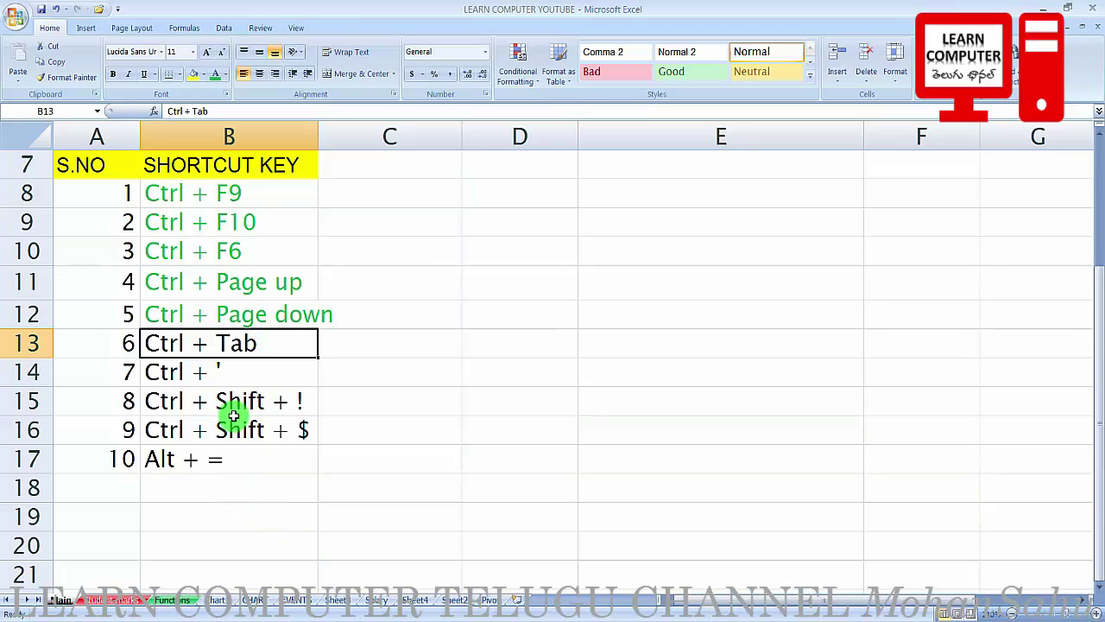
key("alt+Tab")
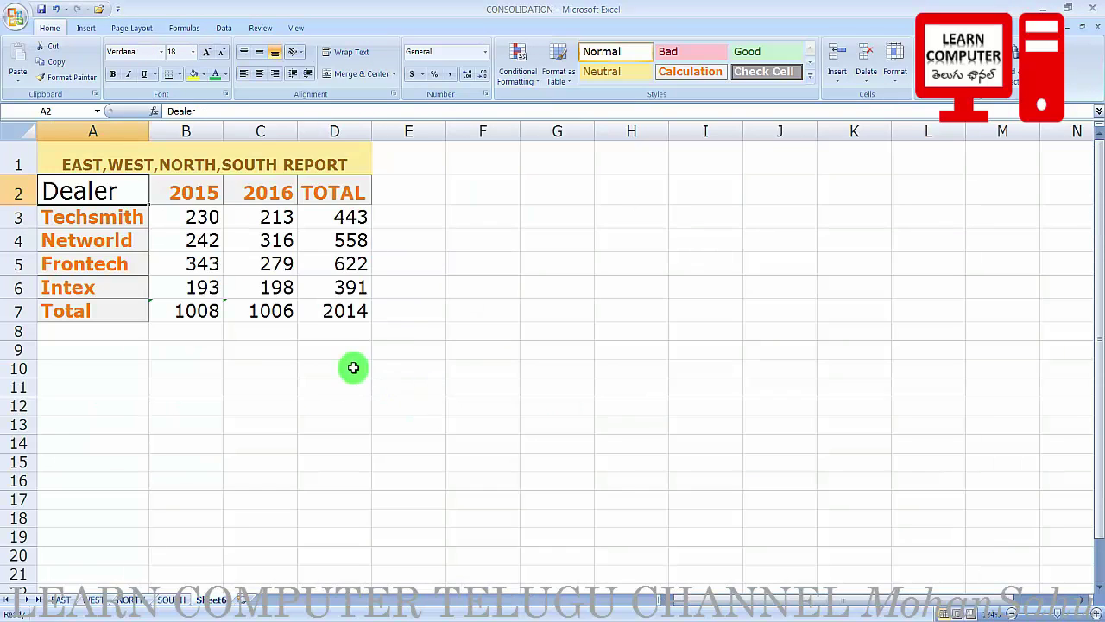
mouse_move(383, 621)
left_click(378, 581)
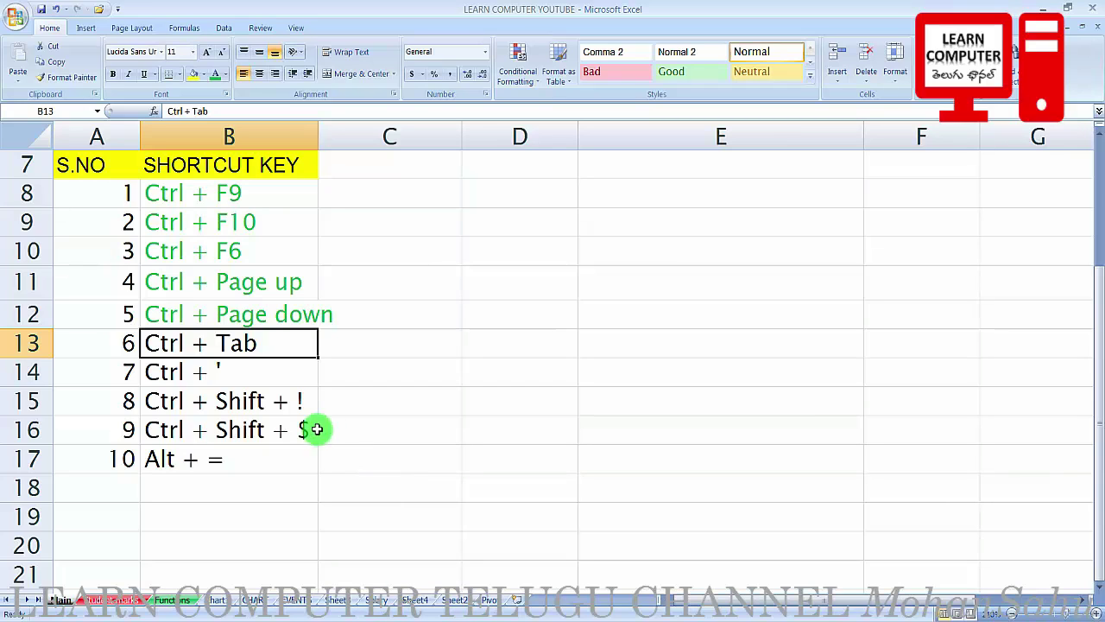
- Change the font color of the sixth shortcut entry, cell B13, to green and select cell B14
left_click(211, 74)
left_click(199, 378)
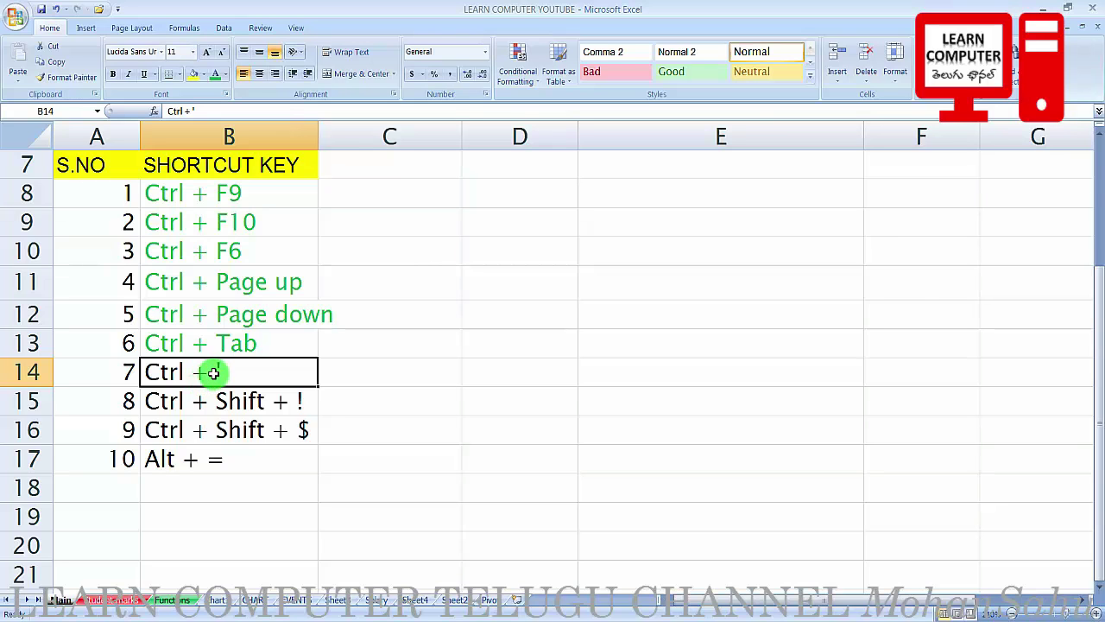
- Enter a sample first name in cell D13 of the Main sheet
scroll(227, 371, "up", 2)
scroll(222, 375, "down", 3)
scroll(242, 414, "up", 1)
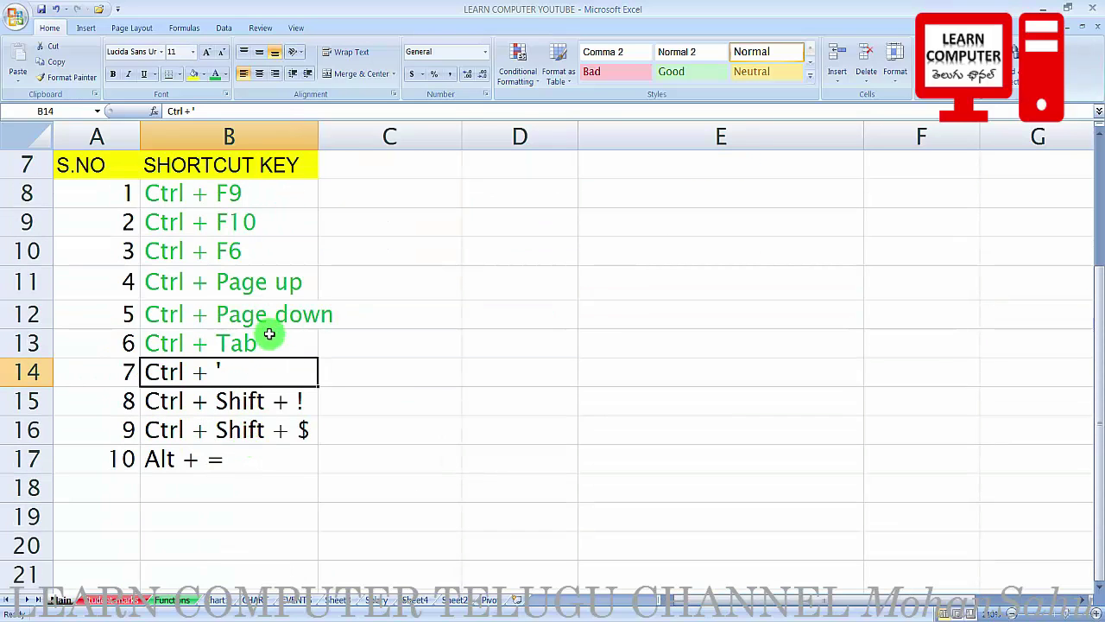
left_click(553, 345)
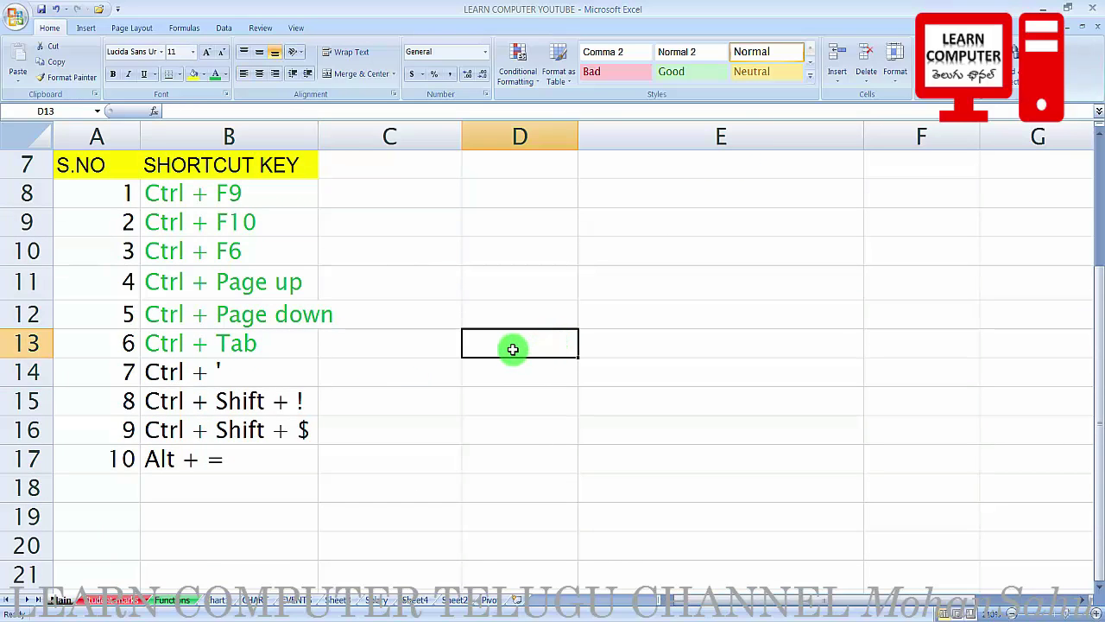
left_click(518, 378)
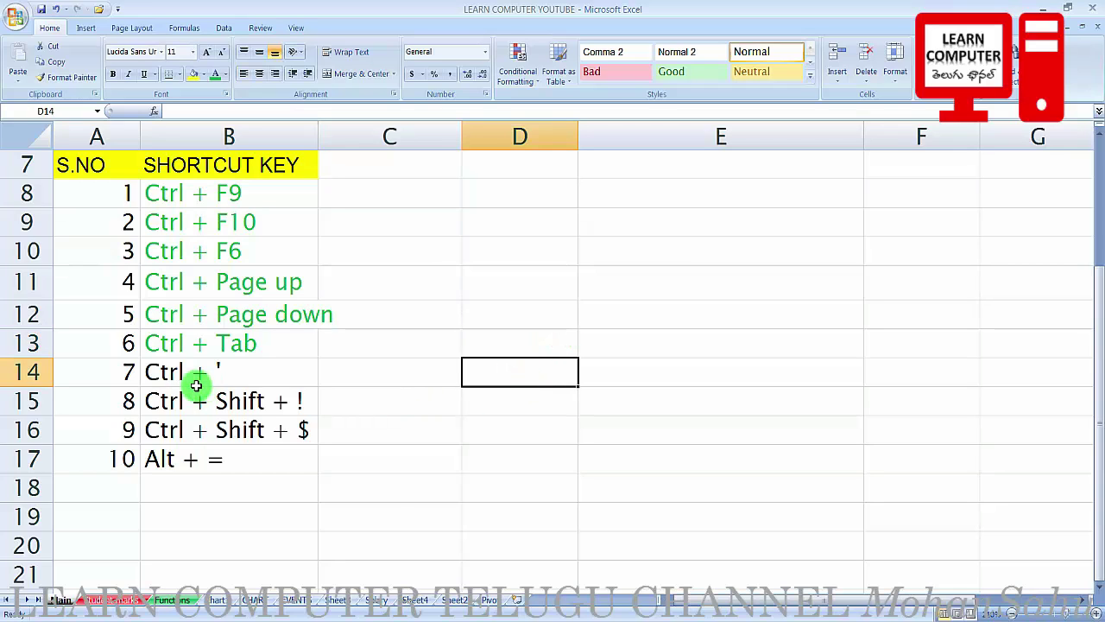
left_click(523, 346)
type("mohan")
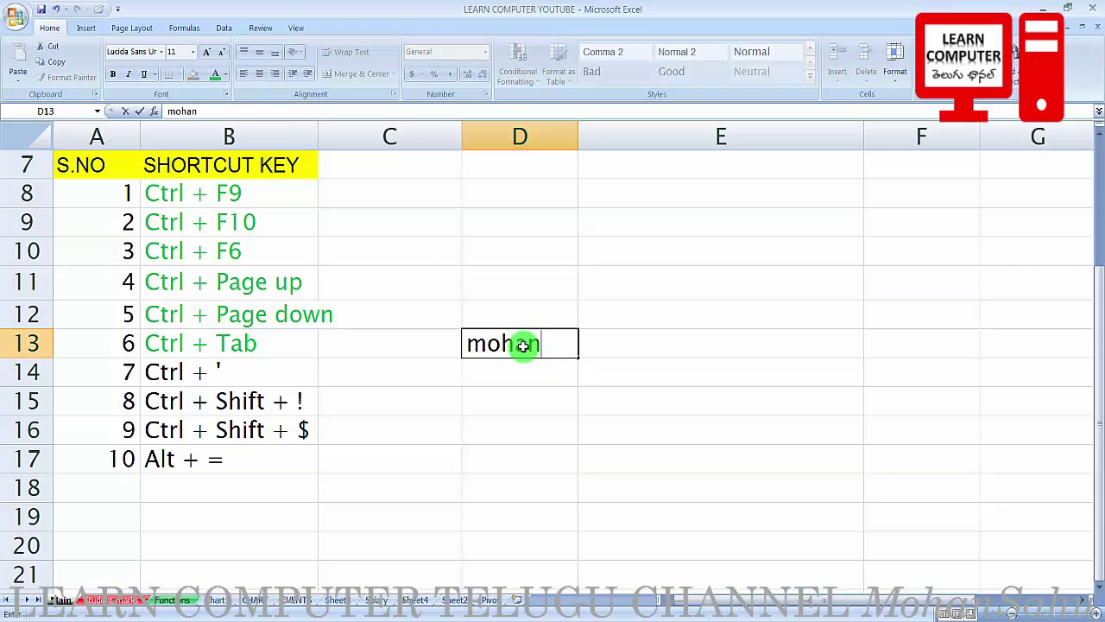
key("Return")
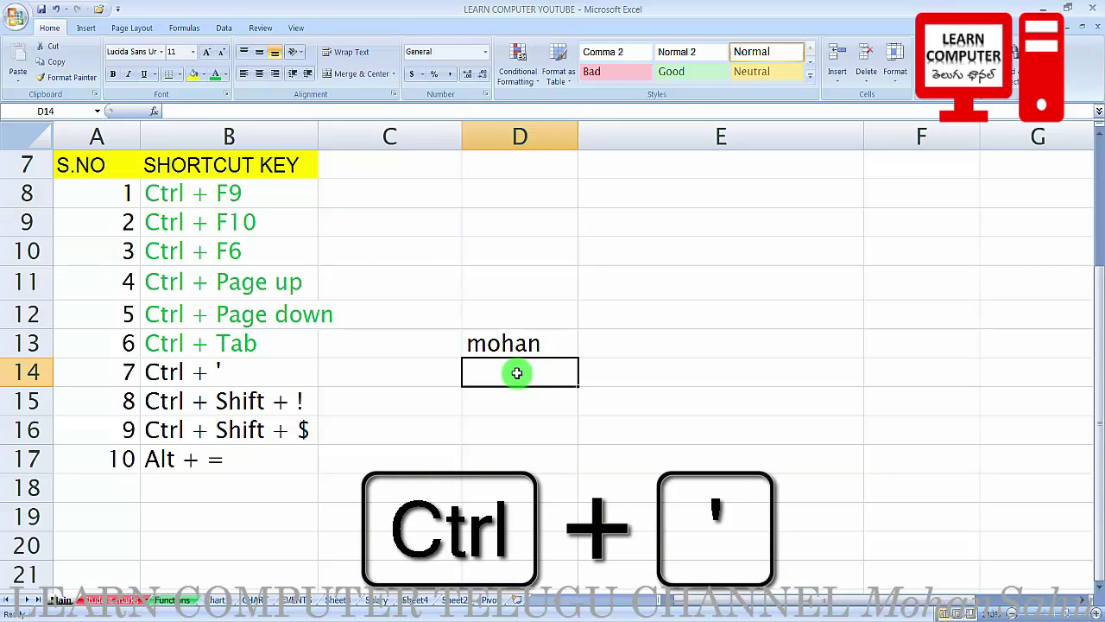
- Fill cells D14 and D15 with the entry from the cell directly above each, and select D13:D15
key("ctrl+apostrophe")
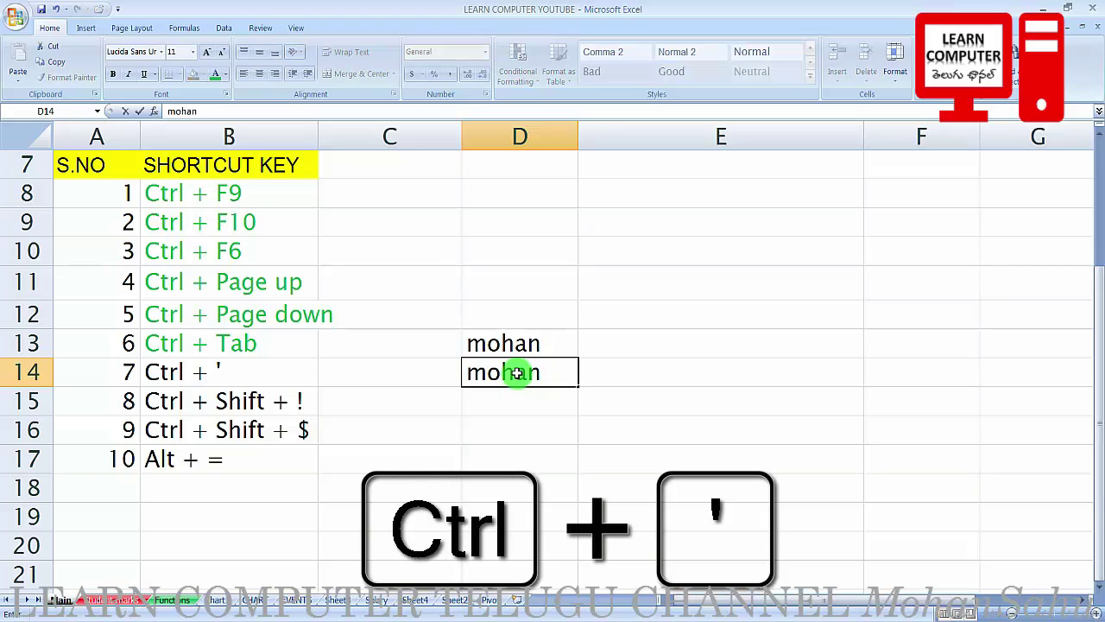
left_click(518, 402)
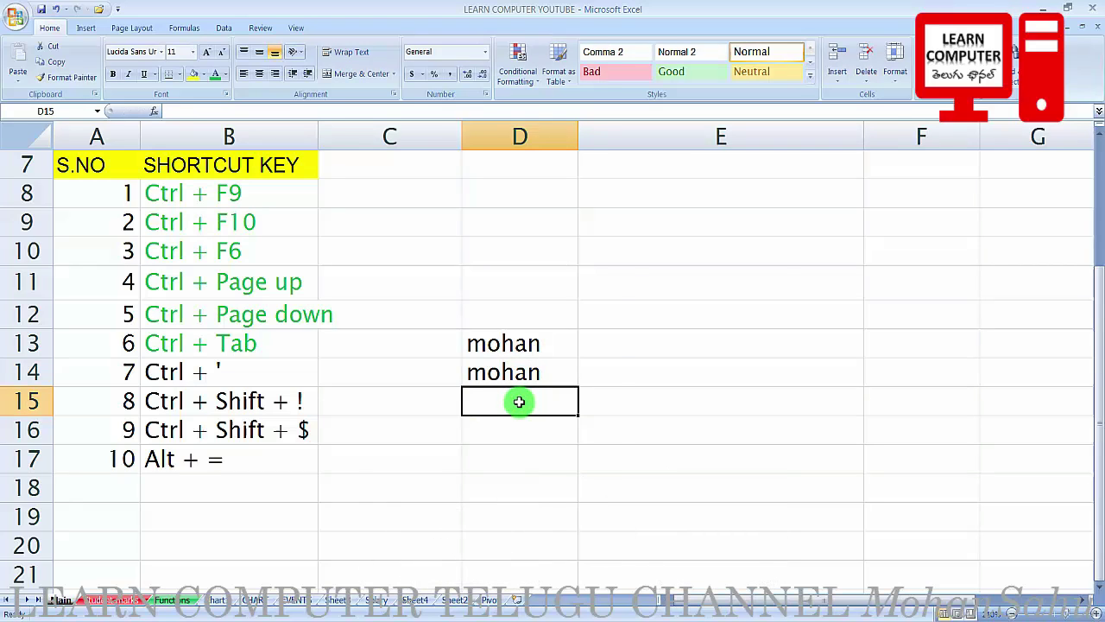
key("ctrl+apostrophe")
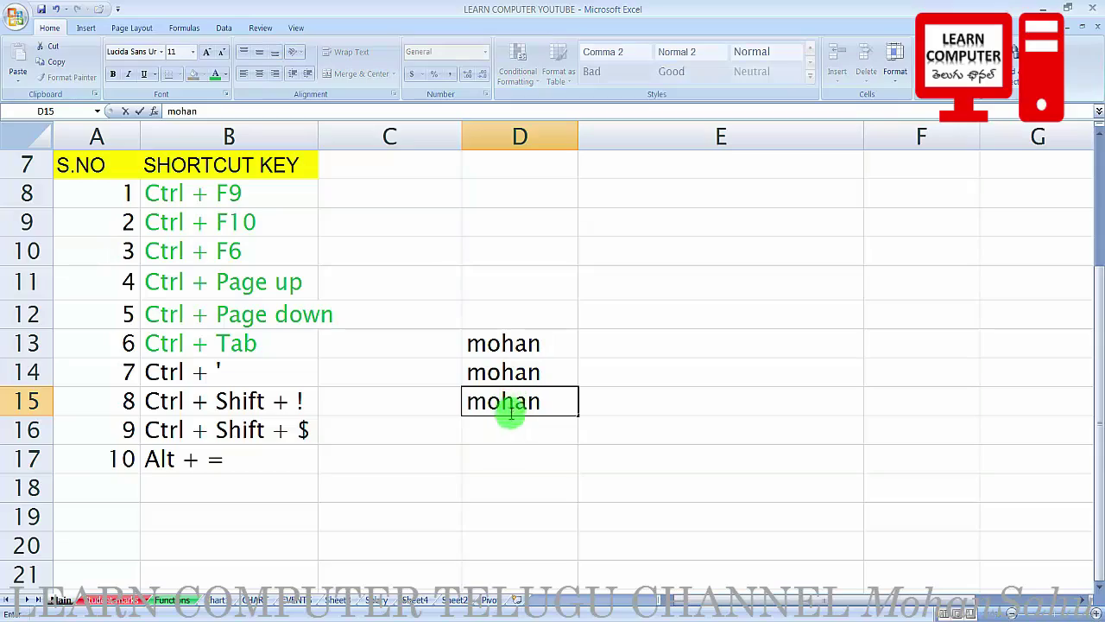
left_click(500, 449)
left_click(501, 394)
left_click_drag(501, 343, 496, 424)
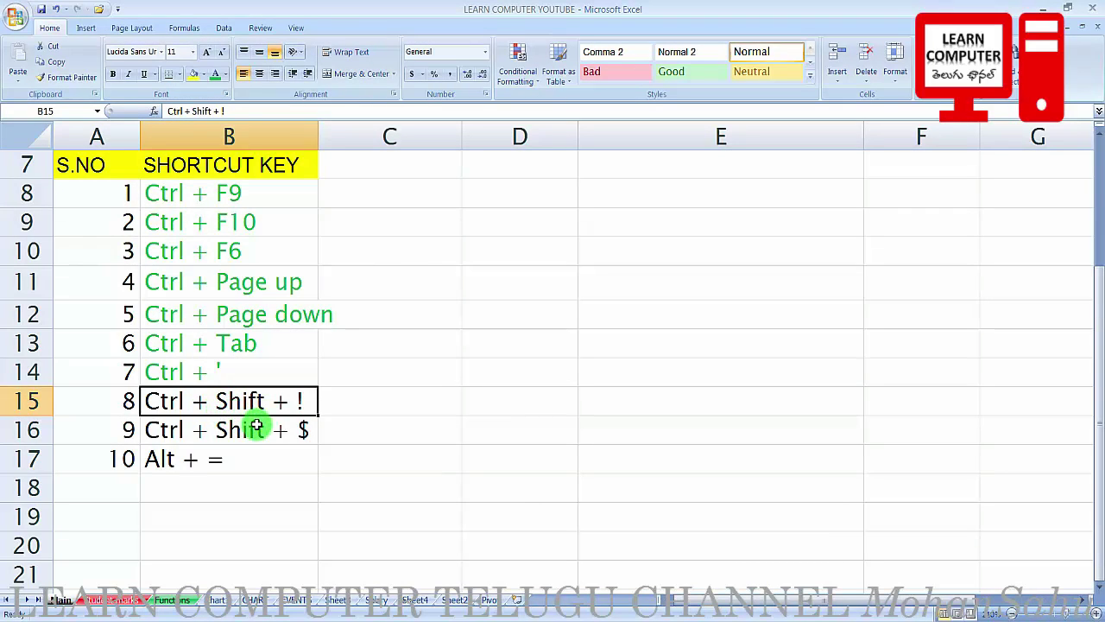
- On the Salary sheet, format the April figures in C3:H7 as numbers with thousands separators and two decimals
scroll(257, 426, "up", 2)
scroll(250, 420, "down", 2)
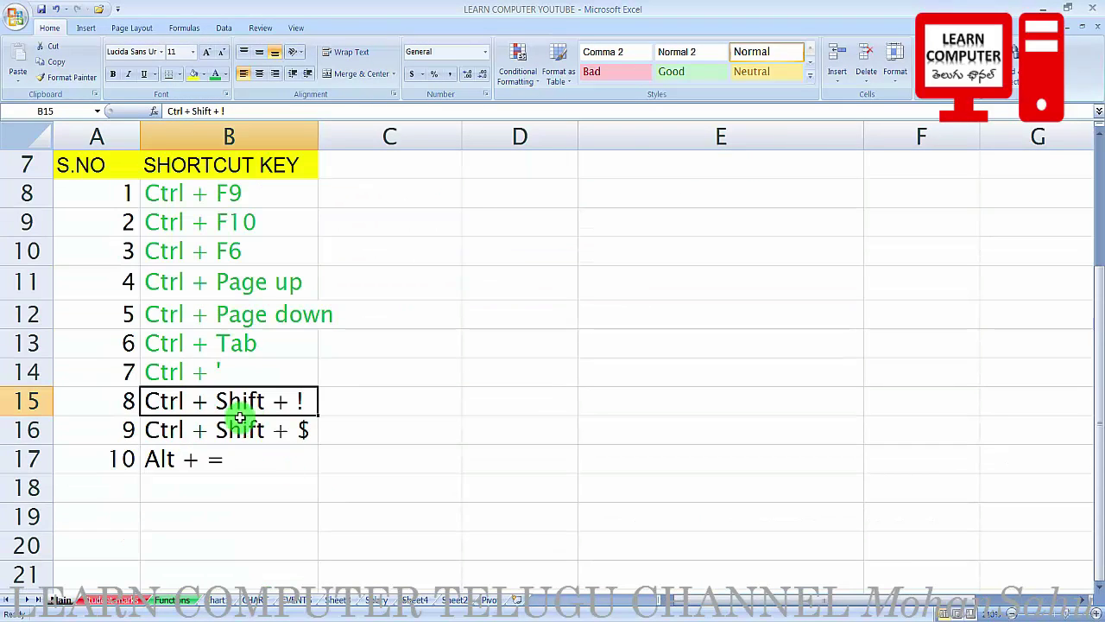
left_click(118, 598)
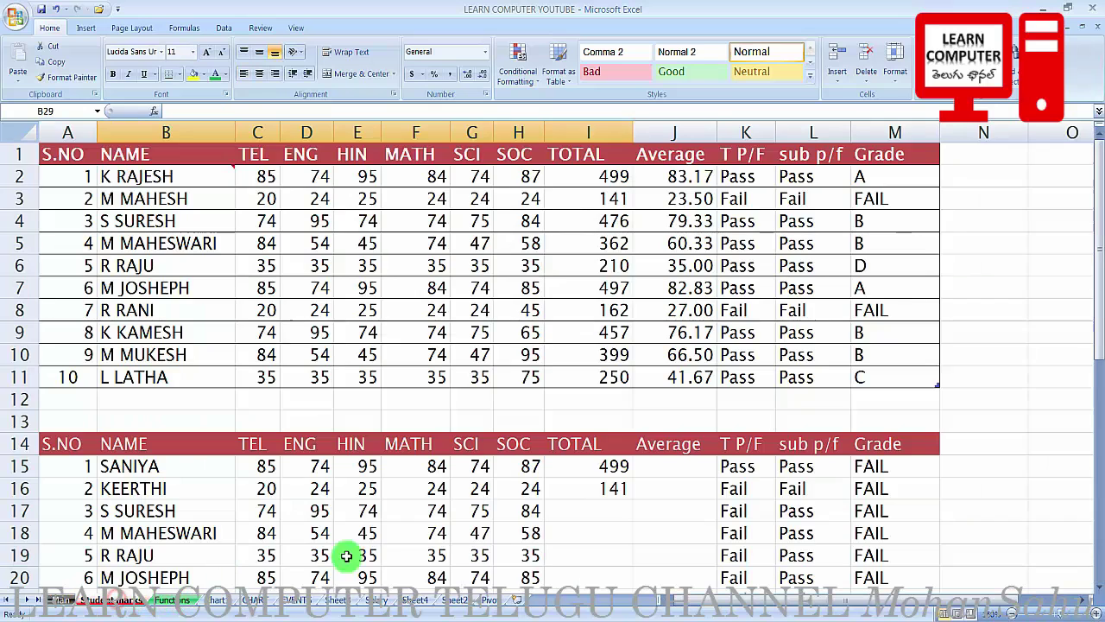
left_click(375, 599)
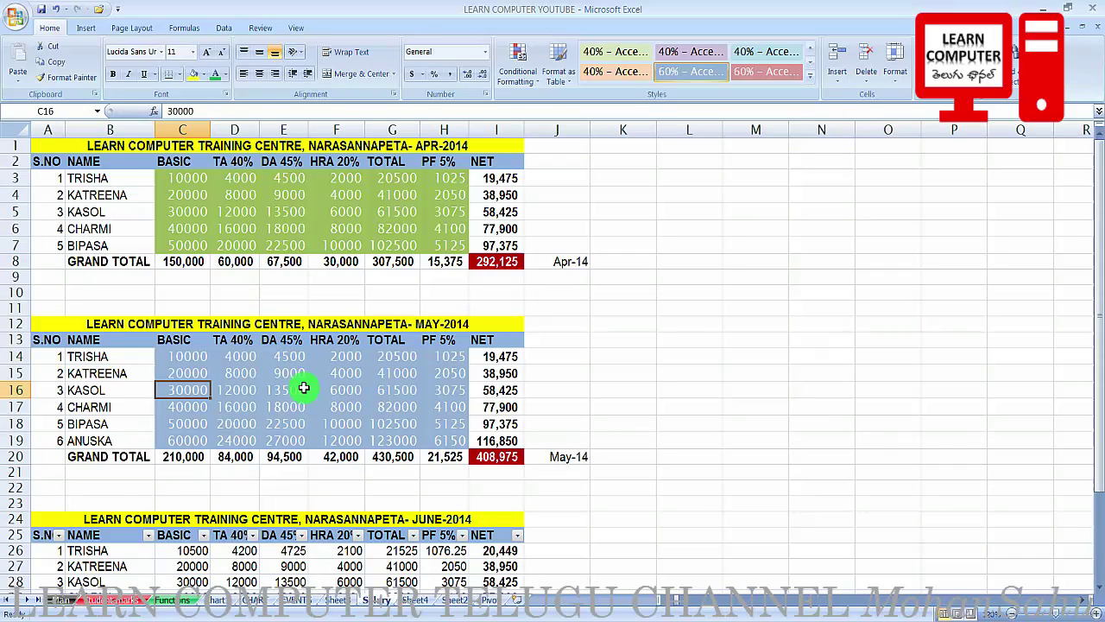
left_click_drag(160, 180, 429, 246)
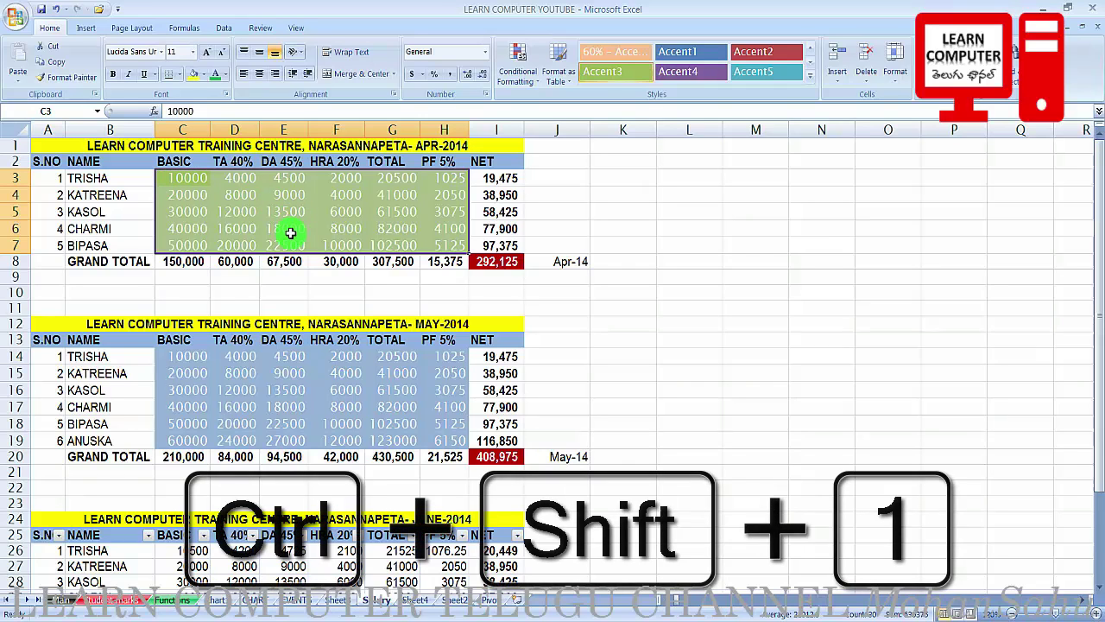
key("ctrl+shift+1")
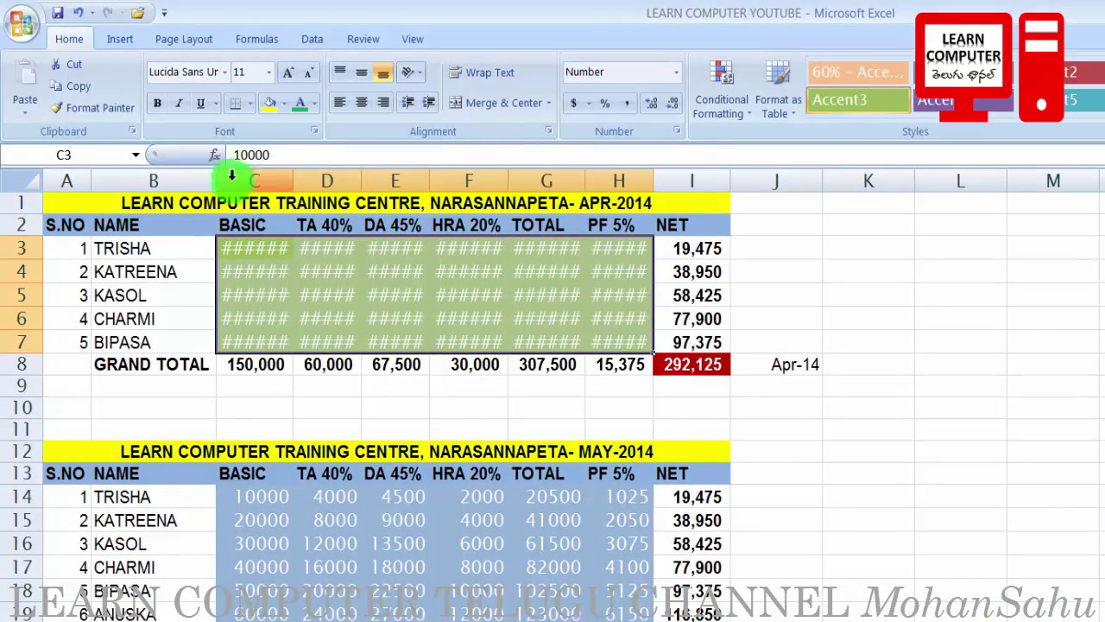
- Widen columns C through H so the formatted April figures fit in their cells
left_click_drag(293, 184, 314, 183)
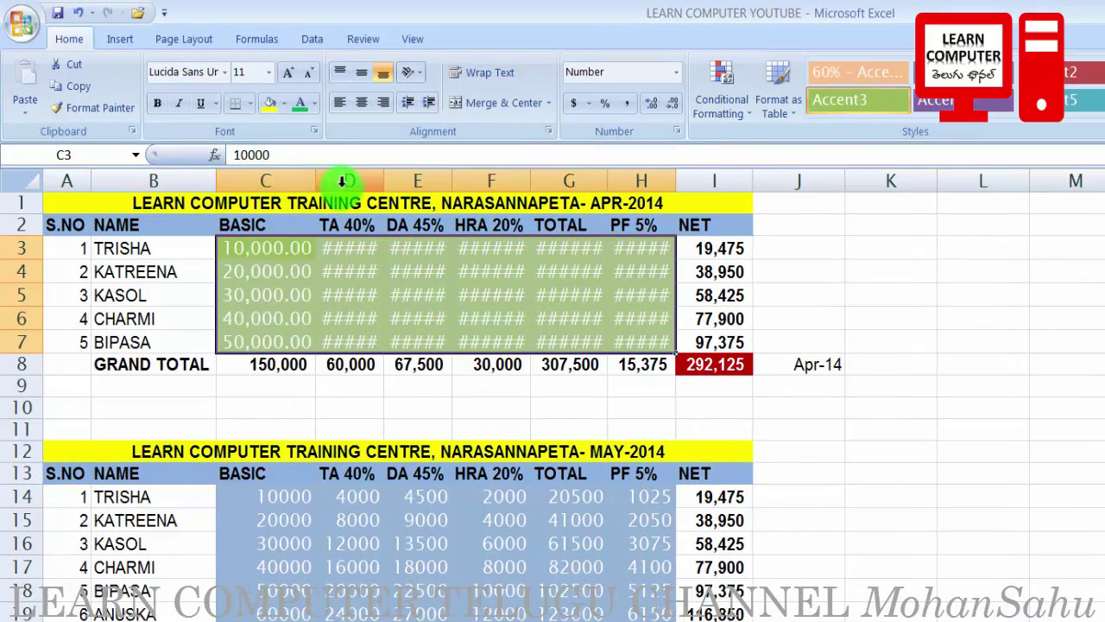
left_click_drag(389, 183, 513, 179)
double_click(593, 177)
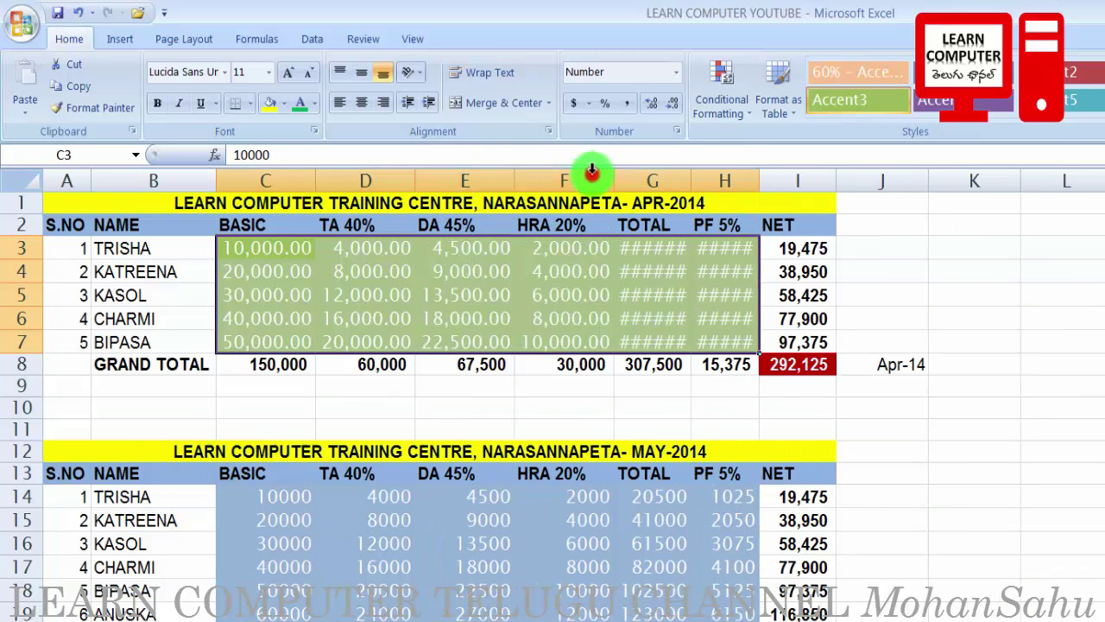
double_click(691, 180)
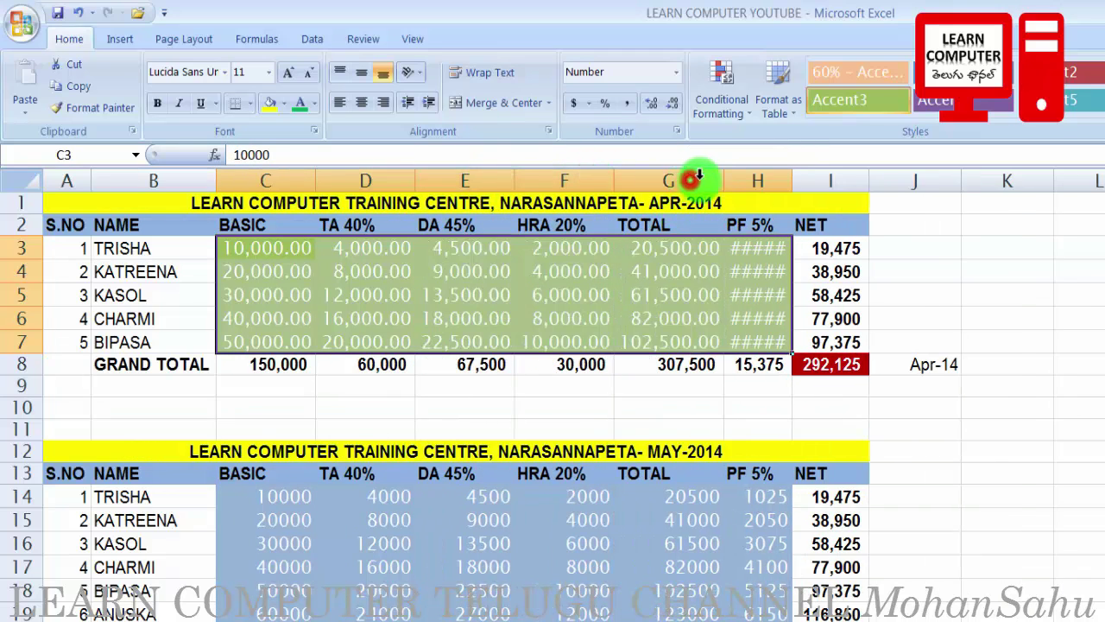
double_click(791, 180)
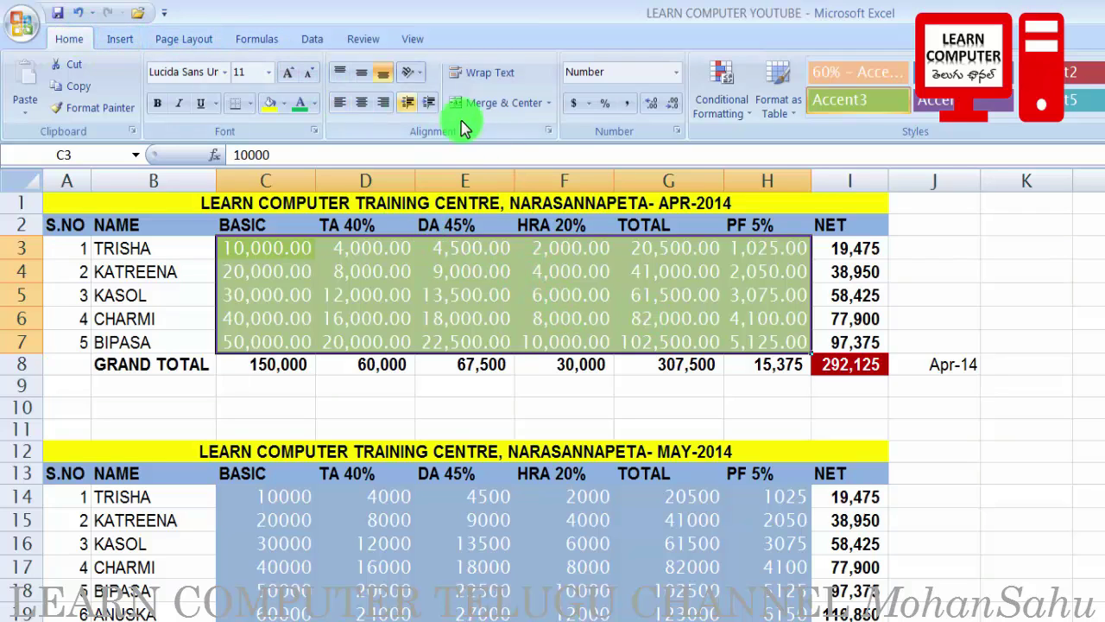
- Reduce the April figures in C3:H7 to zero decimal places and reselect the range
left_click(676, 108)
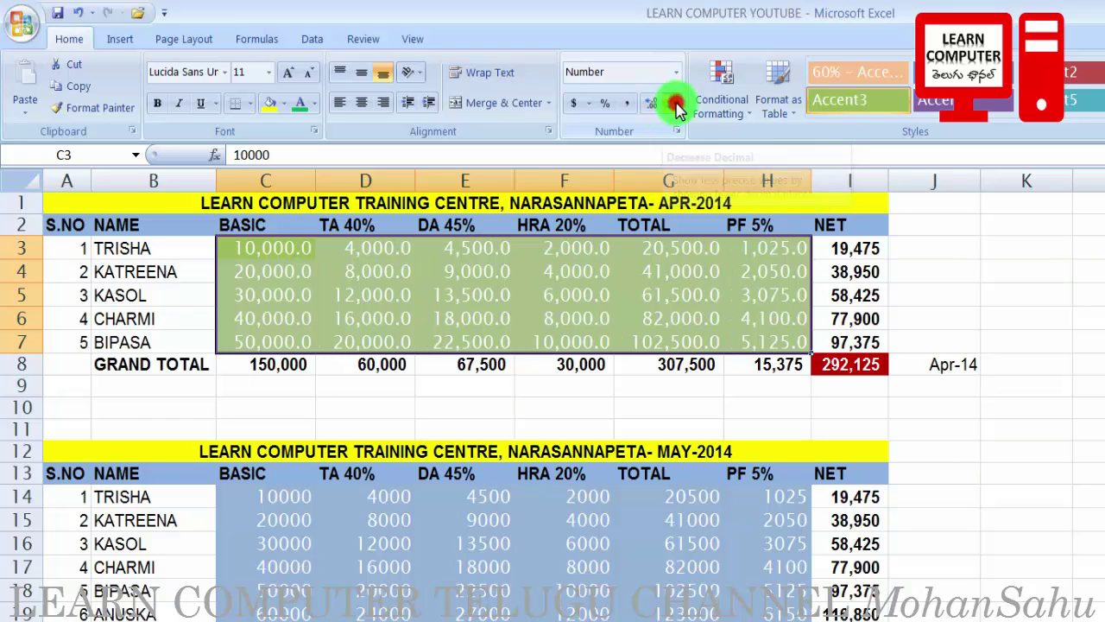
left_click(676, 107)
left_click(1042, 297)
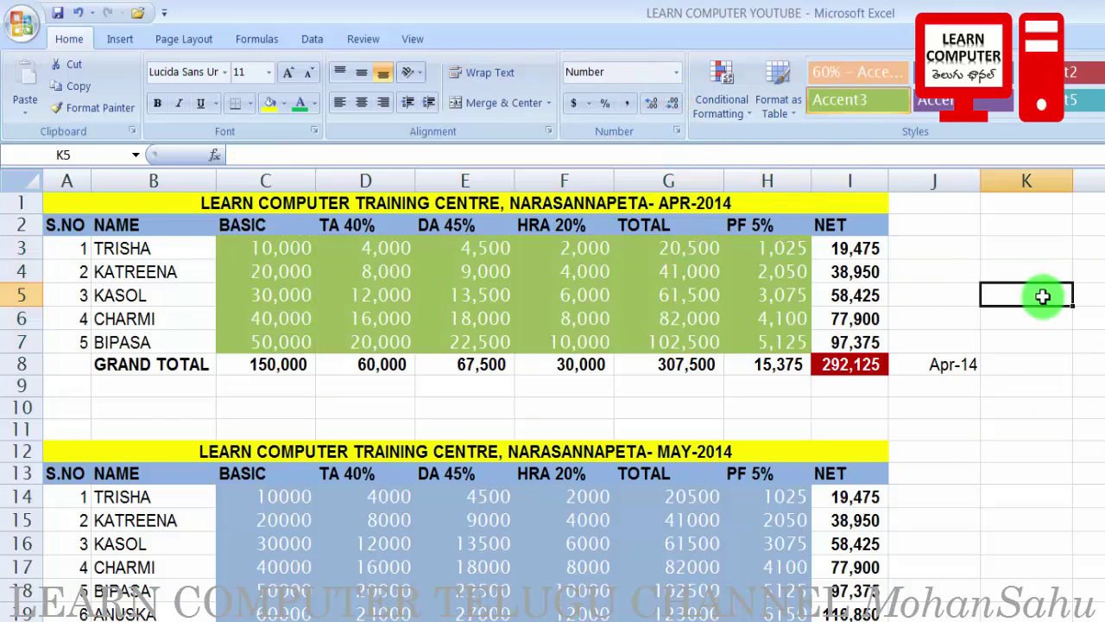
left_click(768, 337)
left_click_drag(246, 249, 765, 345)
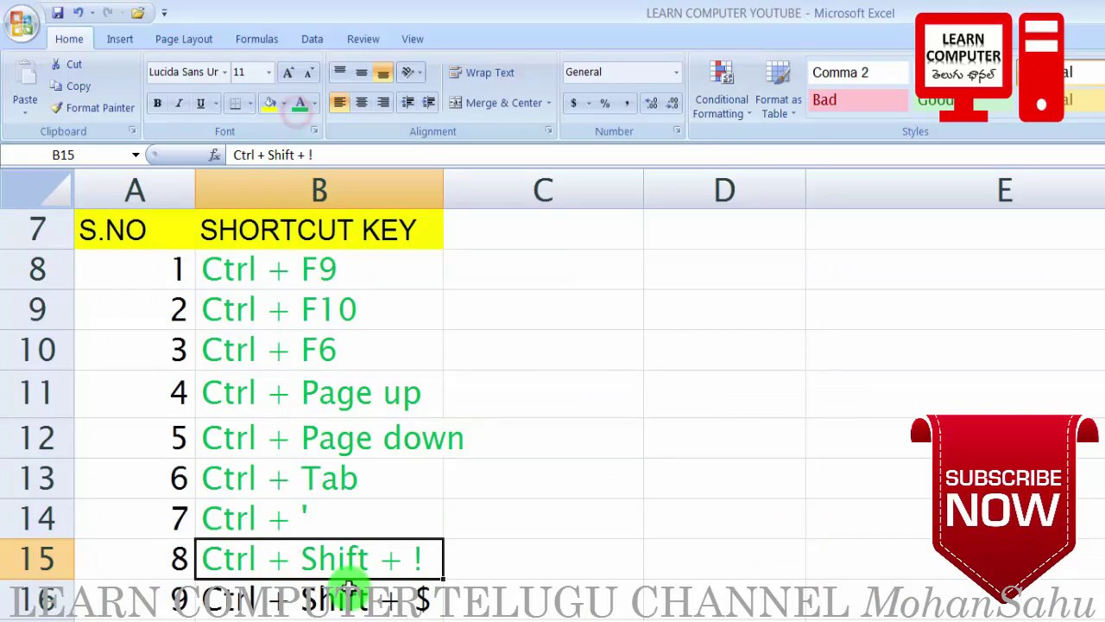
- Select B16 on the Main sheet, and apply the dollar currency format to the April NET values in I3:I7 on the Salary sheet
left_click(333, 591)
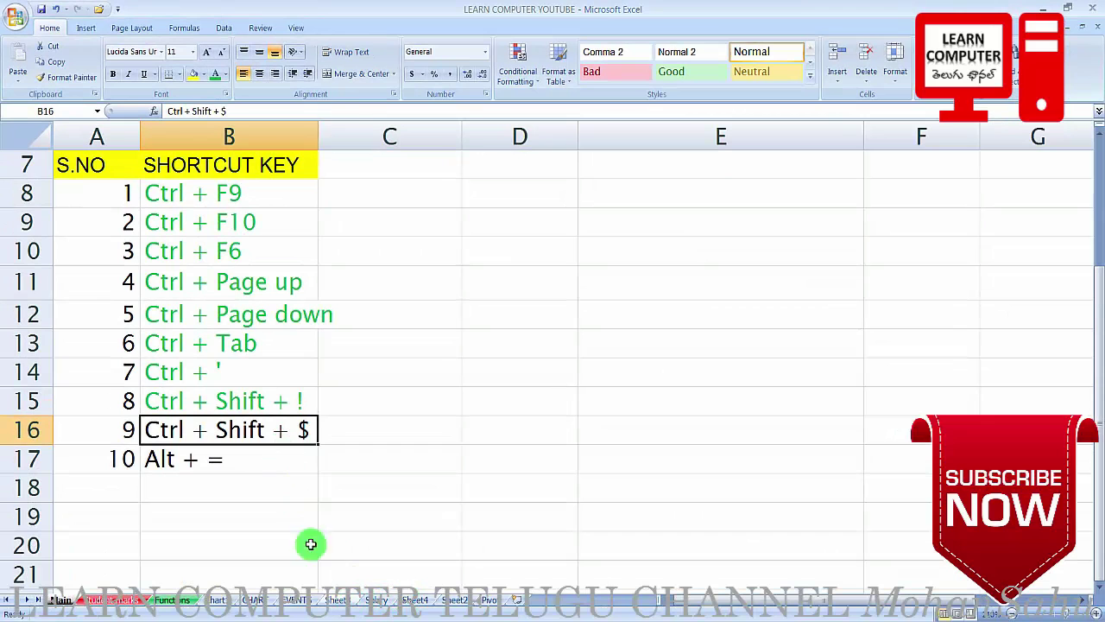
left_click(338, 598)
left_click(380, 602)
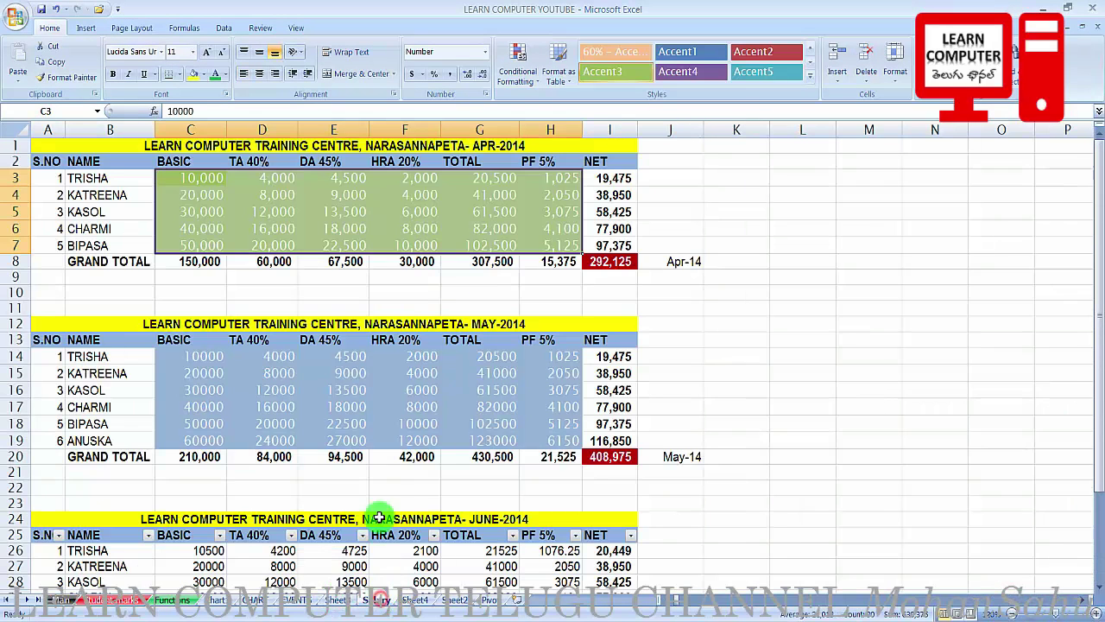
left_click_drag(610, 177, 613, 250)
key("ctrl+shift+4")
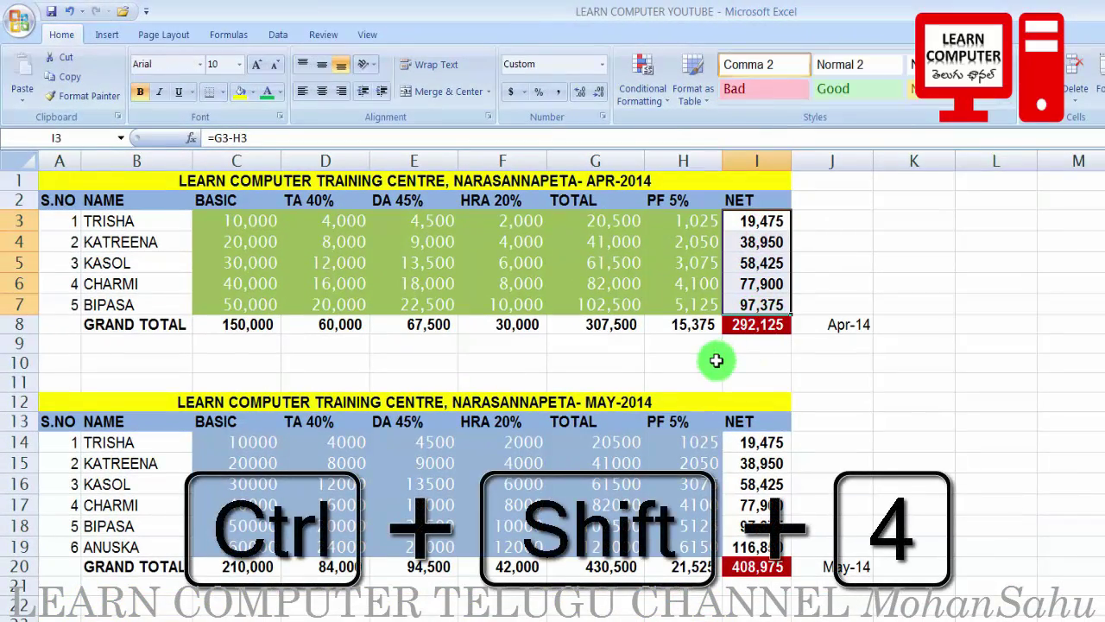
key("ctrl+shift+4")
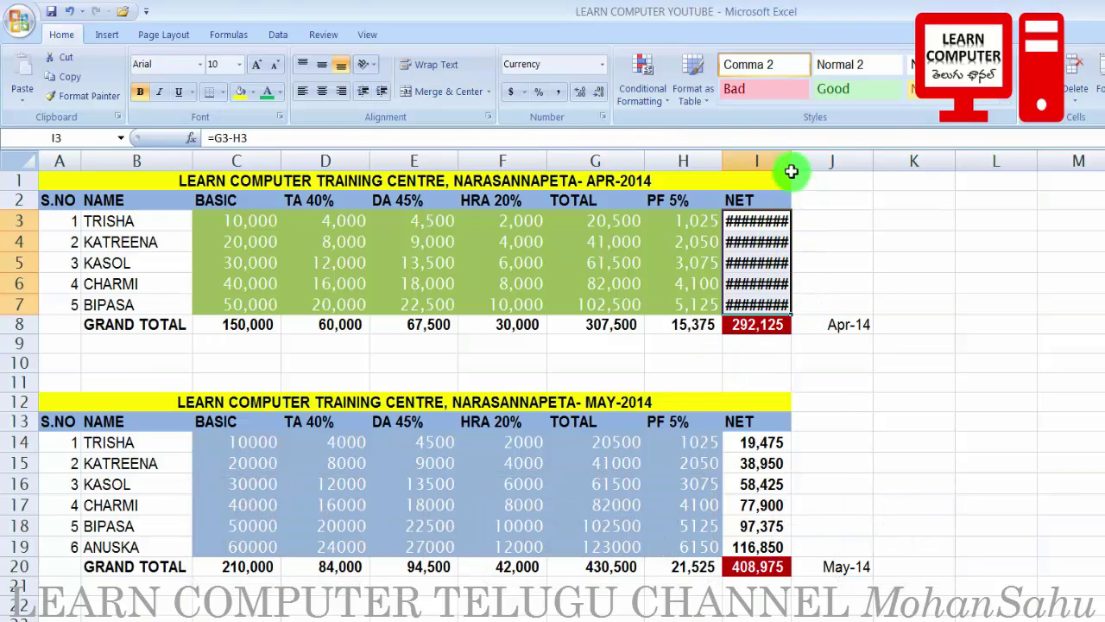
- Widen column I to fit the currency amounts and reselect I3:I7
left_click_drag(792, 164, 836, 166)
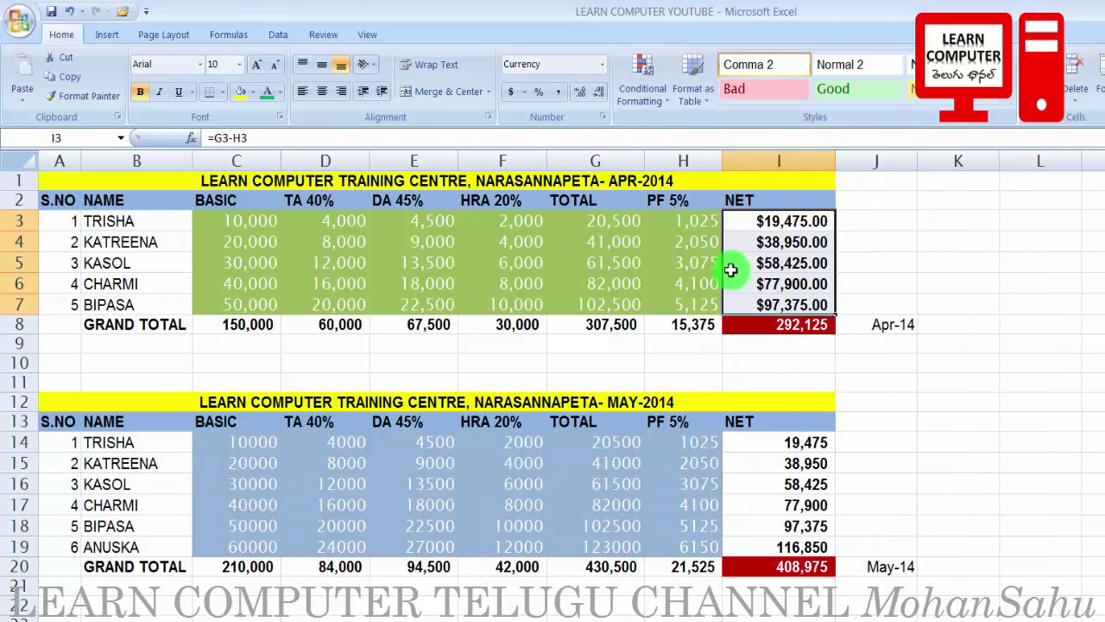
left_click(753, 232)
left_click_drag(753, 221, 752, 298)
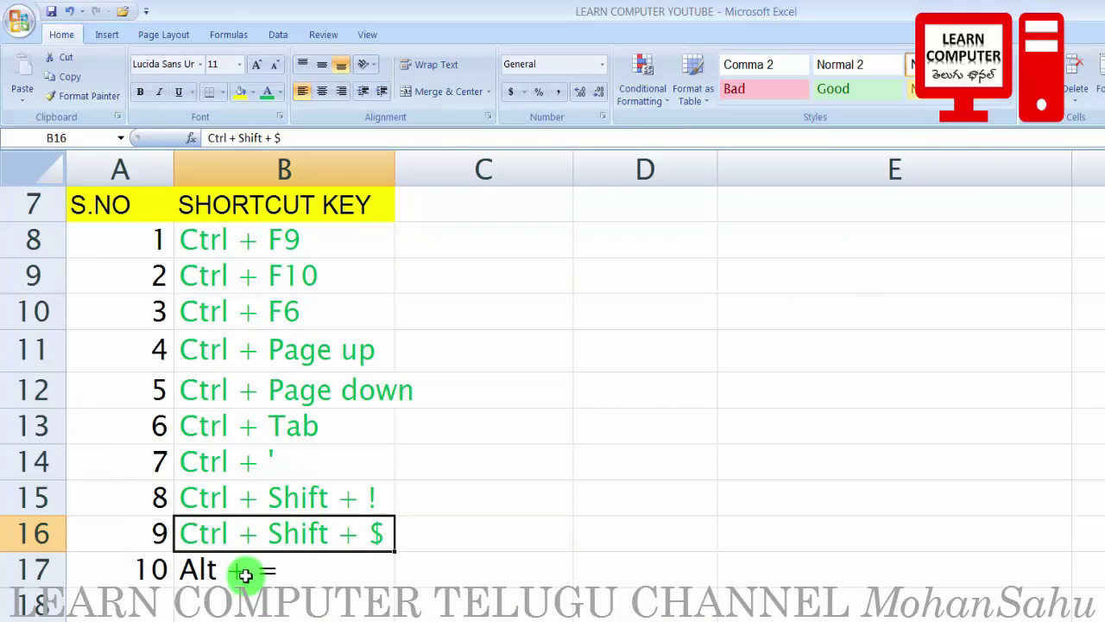
- On the Student marks sheet, total the first two students' marks of the second table with AutoSum in I15 and I16
left_click(247, 571)
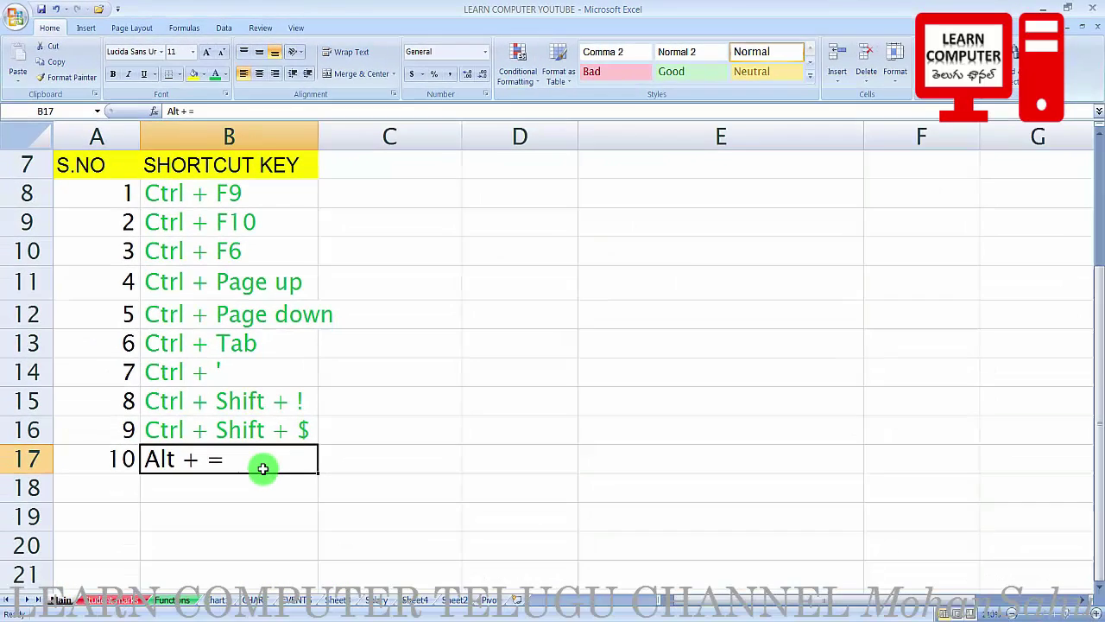
left_click(121, 604)
scroll(570, 285, "down", 3)
left_click(572, 284)
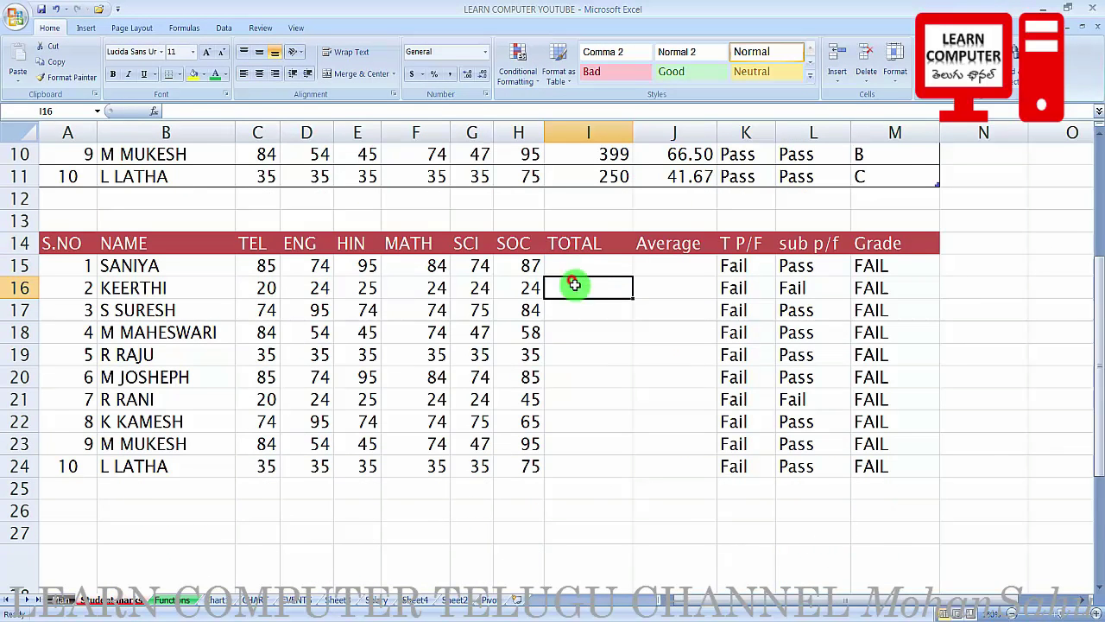
left_click(571, 270)
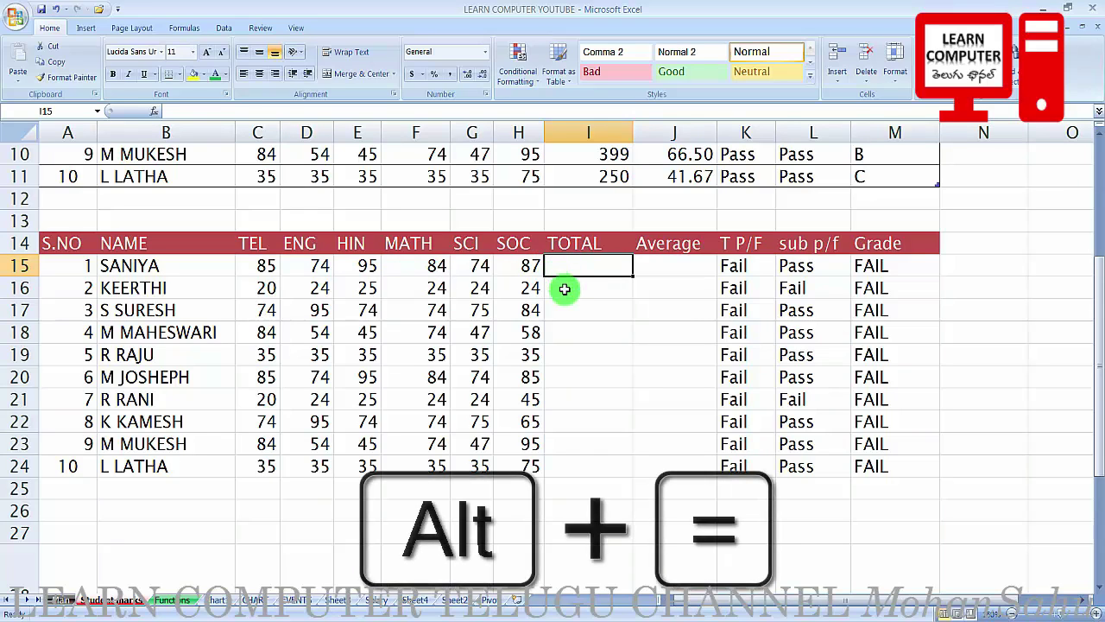
key("alt+equal")
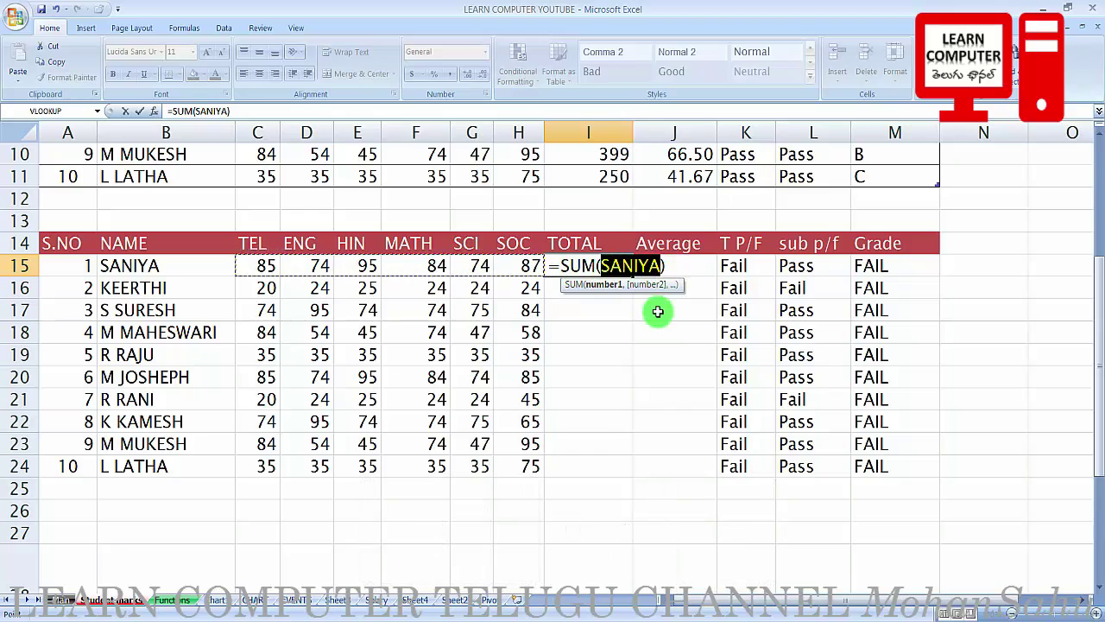
key("Return")
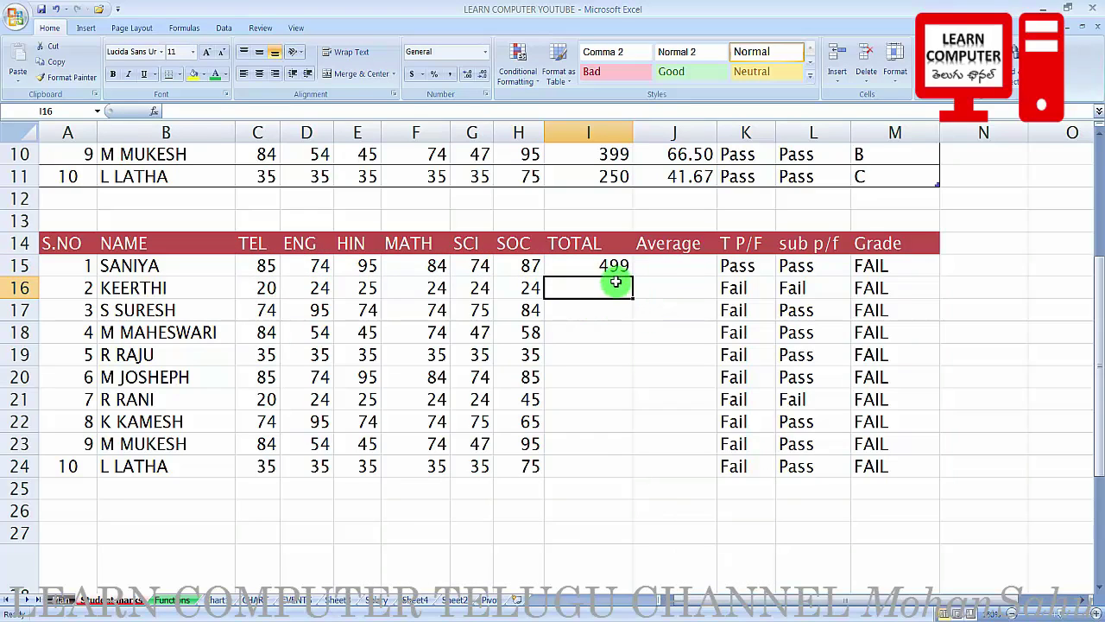
key("alt+equal")
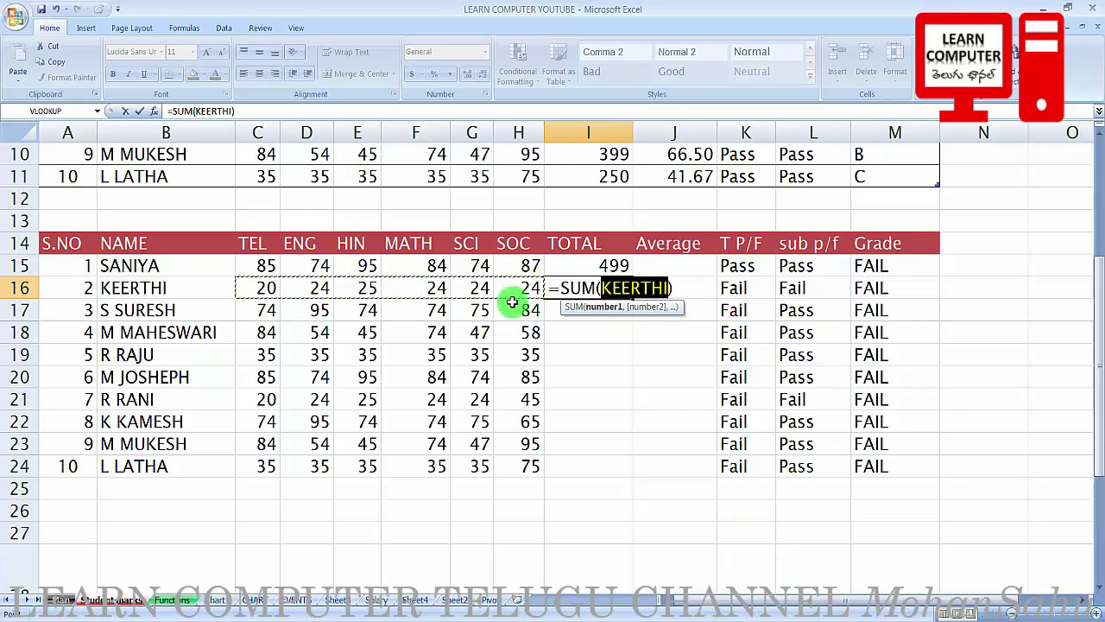
key("Return")
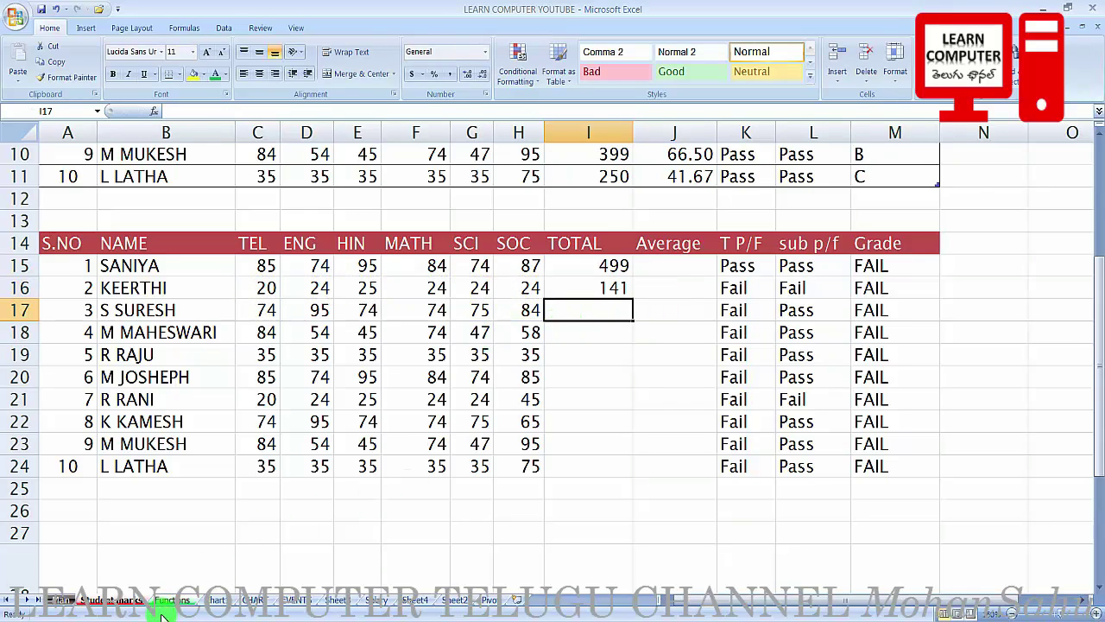
- Return to the Main sheet and change the font color of the tenth shortcut entry, cell B17, to green
left_click(61, 599)
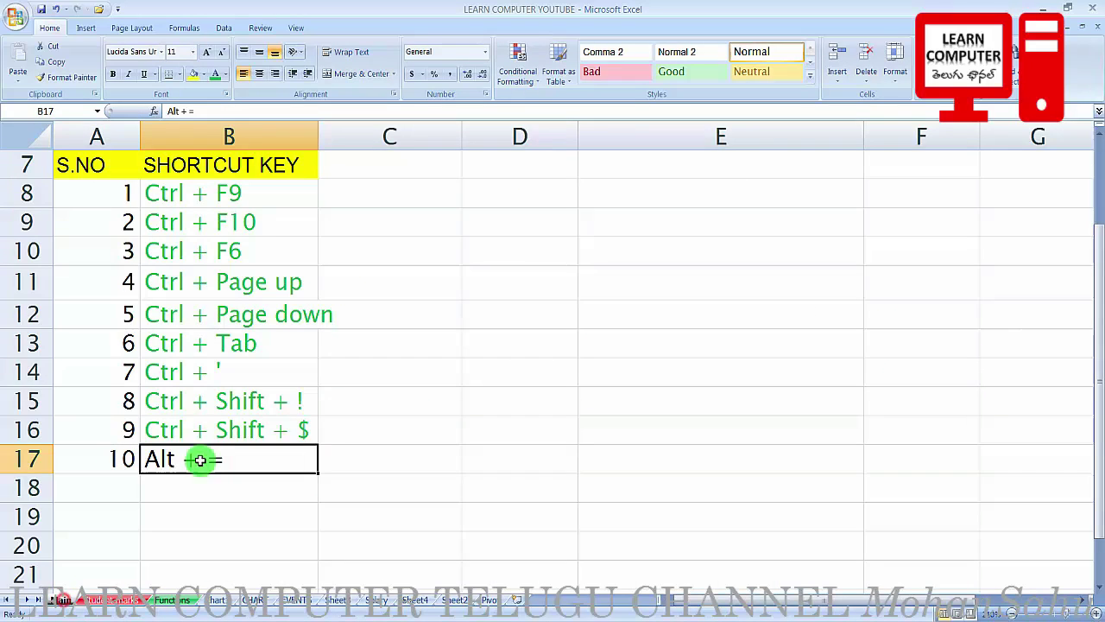
left_click(256, 484)
left_click(241, 466)
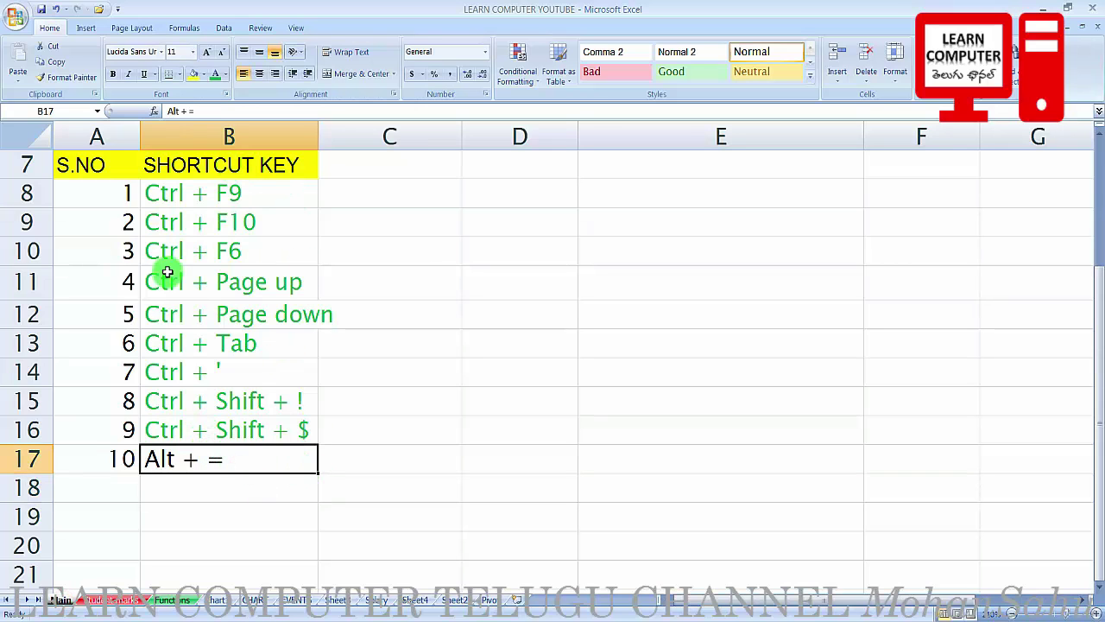
scroll(195, 226, "up", 2)
scroll(195, 240, "down", 2)
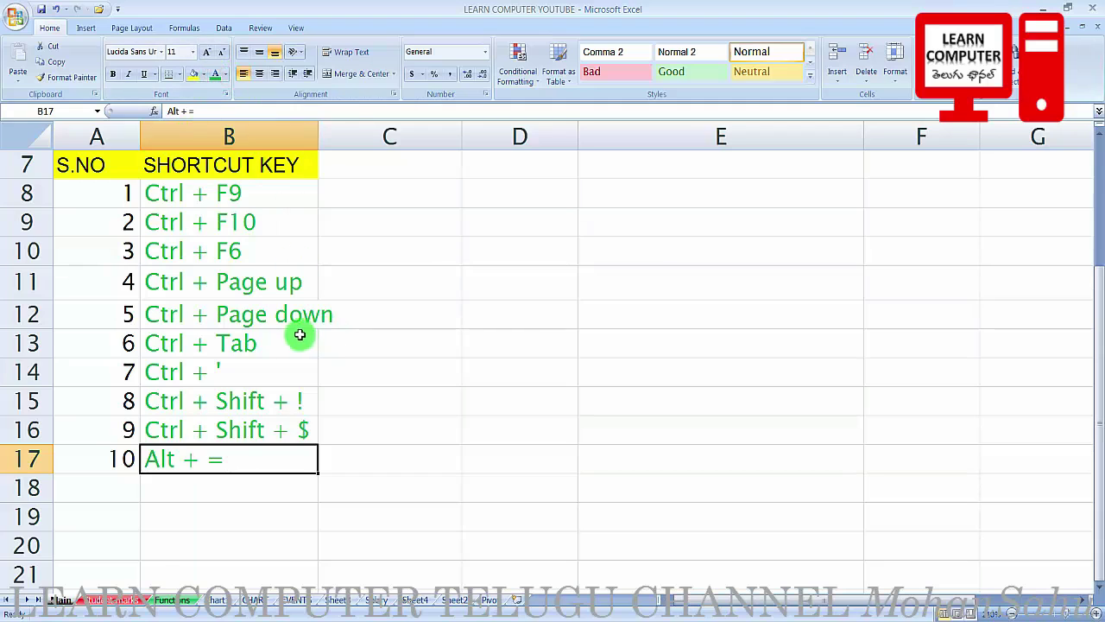
scroll(298, 333, "up", 2)
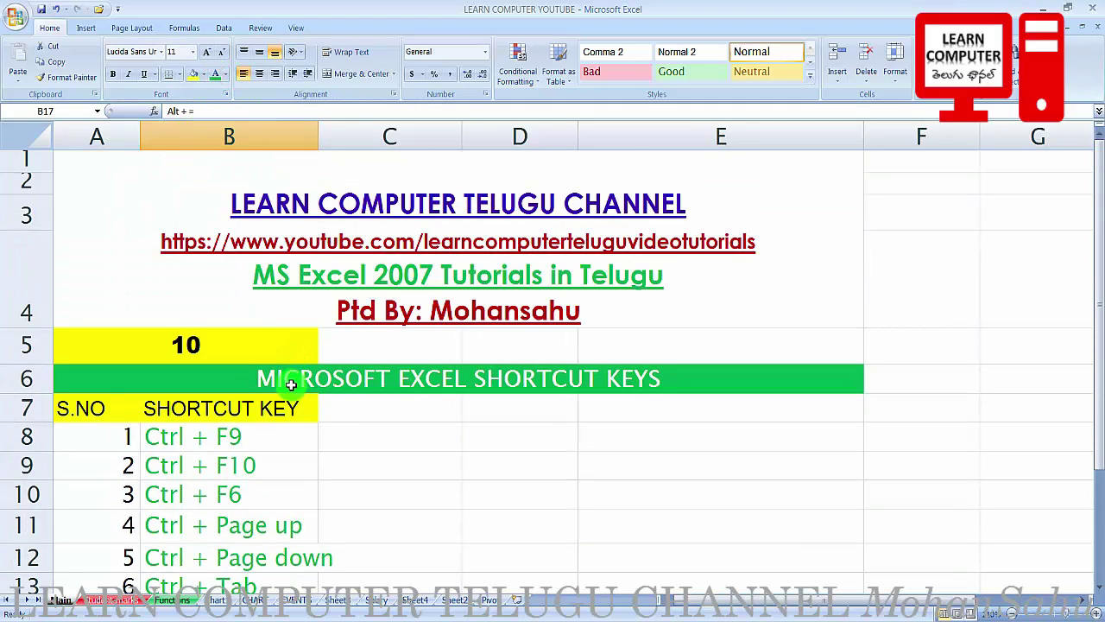